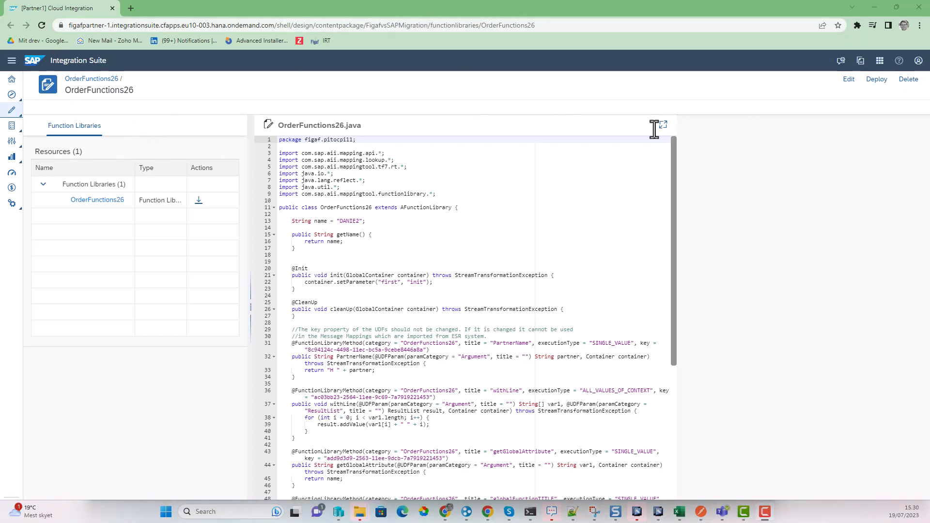
Step: Add OrderFunctions2 from the ES Repository as a second resource in the OrderFunctions26 library
left_click(848, 79)
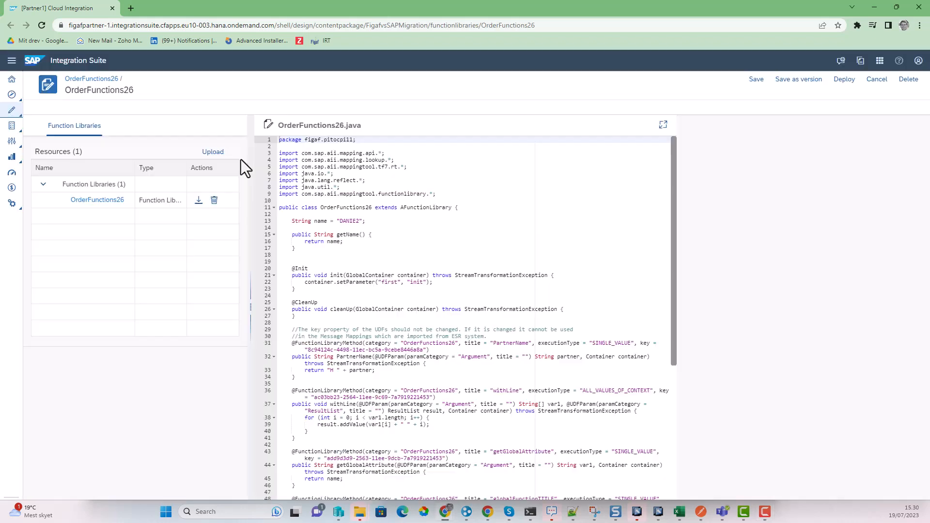
left_click(217, 153)
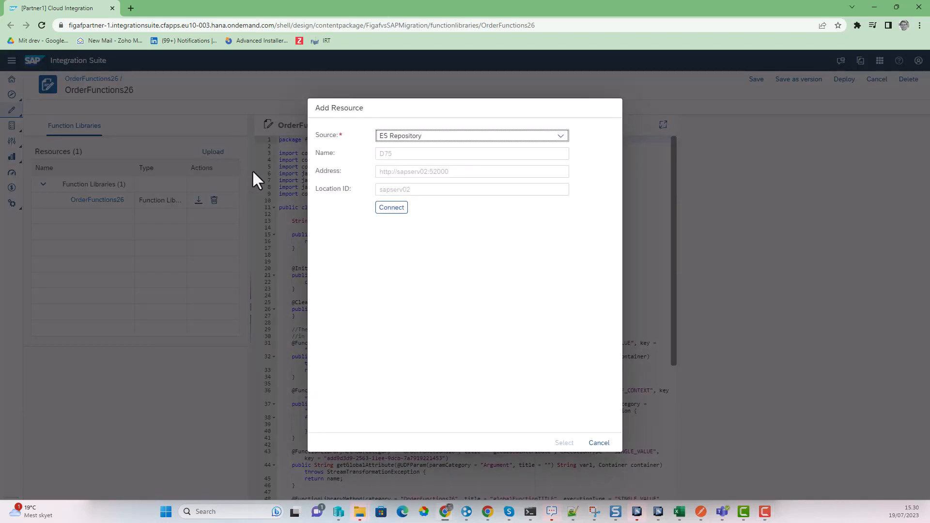
left_click(391, 208)
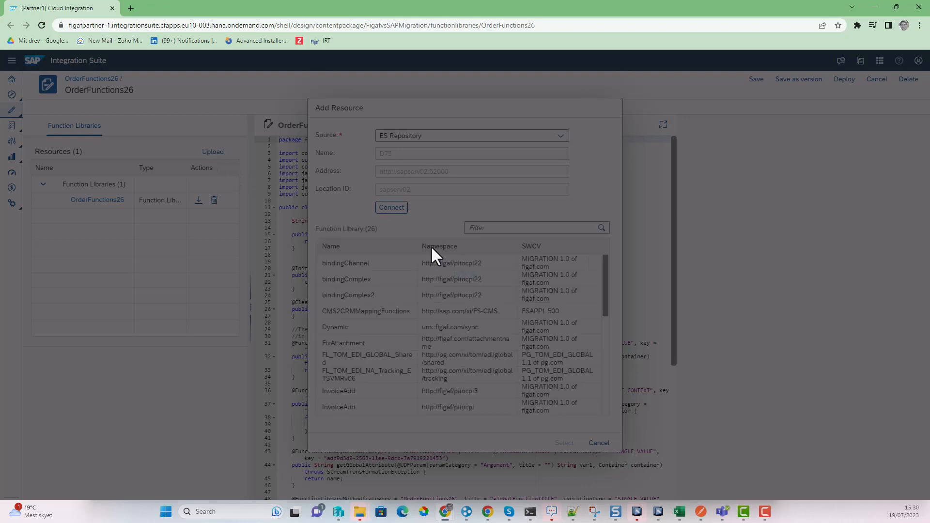
left_click(484, 228)
type("12")
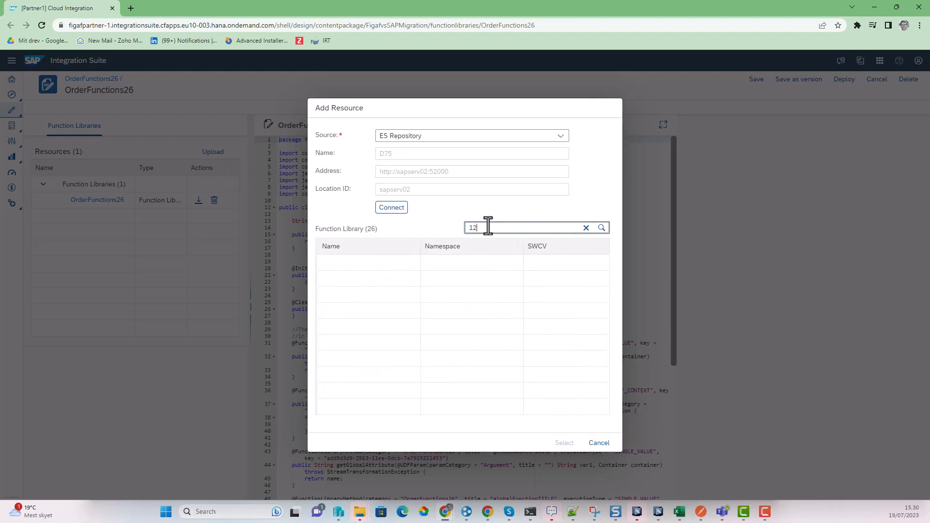
key("BackSpace")
key("BackSpace")
type("2")
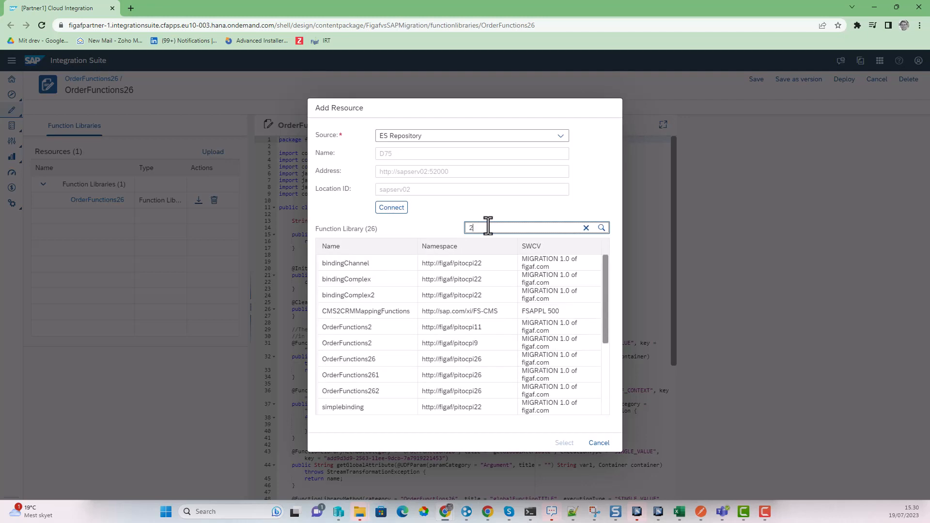
left_click(374, 328)
left_click(565, 442)
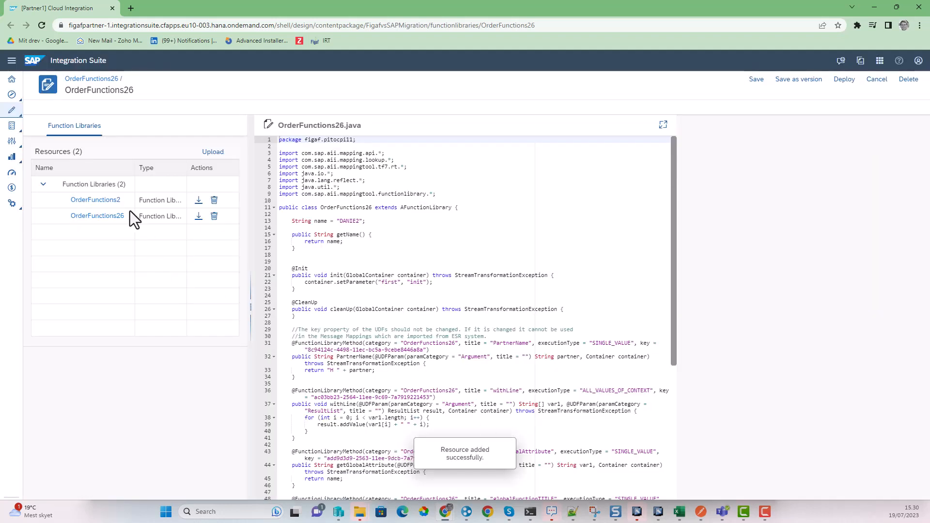
Step: Delete the OrderFunctions2.java resource from the library
left_click(112, 200)
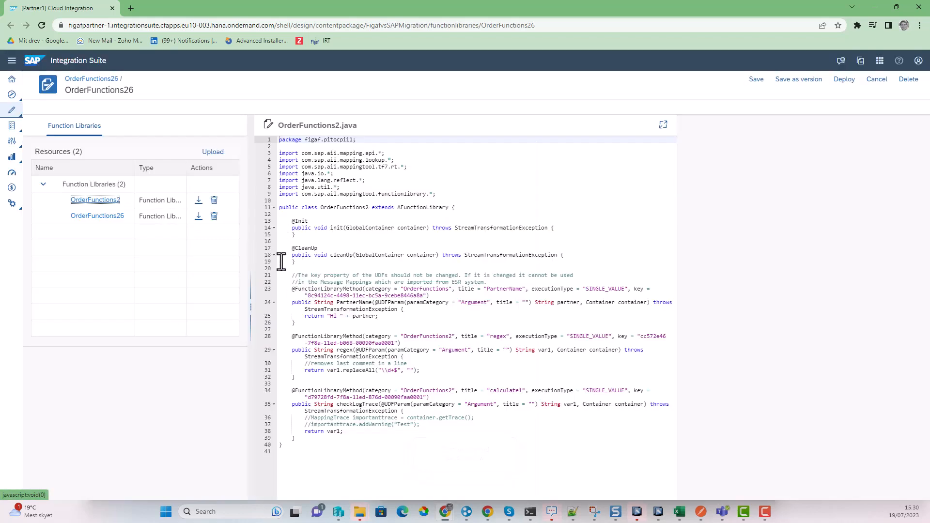
left_click(213, 200)
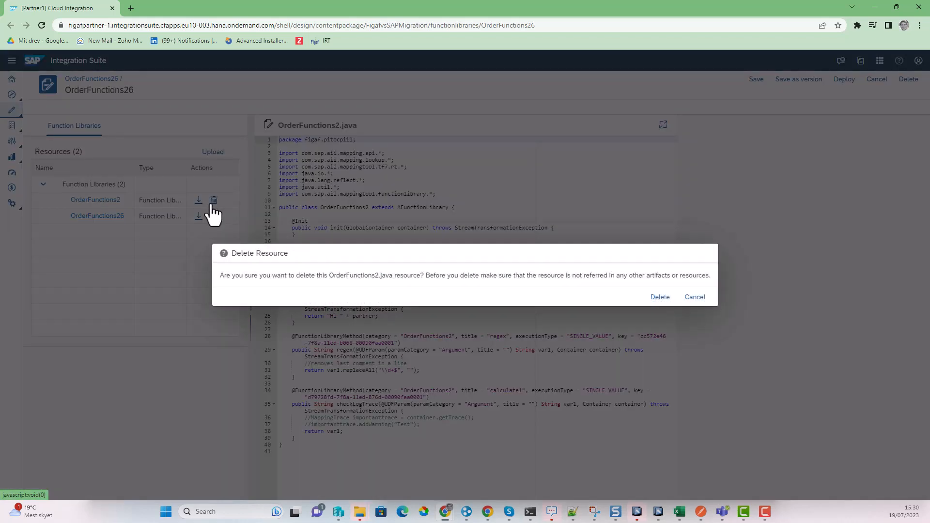
left_click(659, 297)
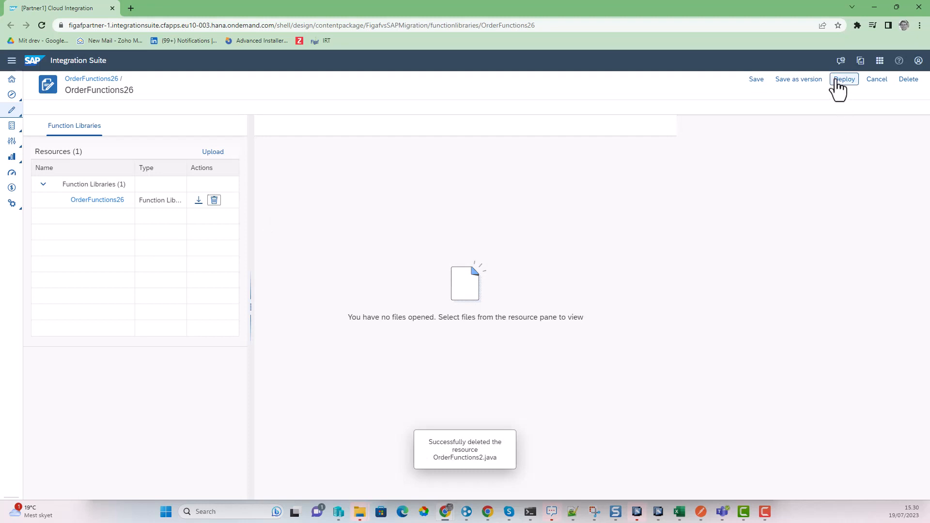
Step: Save OrderFunctions26 as version 1.0.5 and deploy it
left_click(795, 85)
left_click(621, 326)
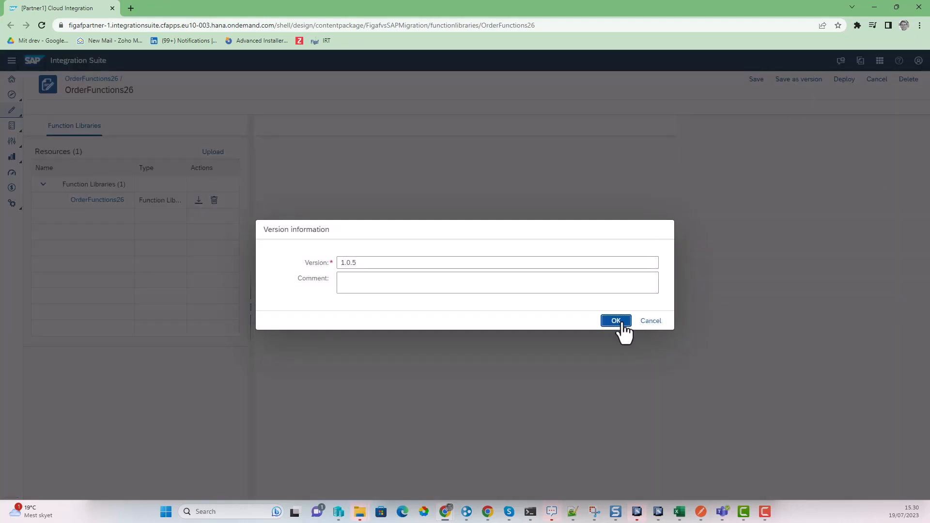
left_click(874, 81)
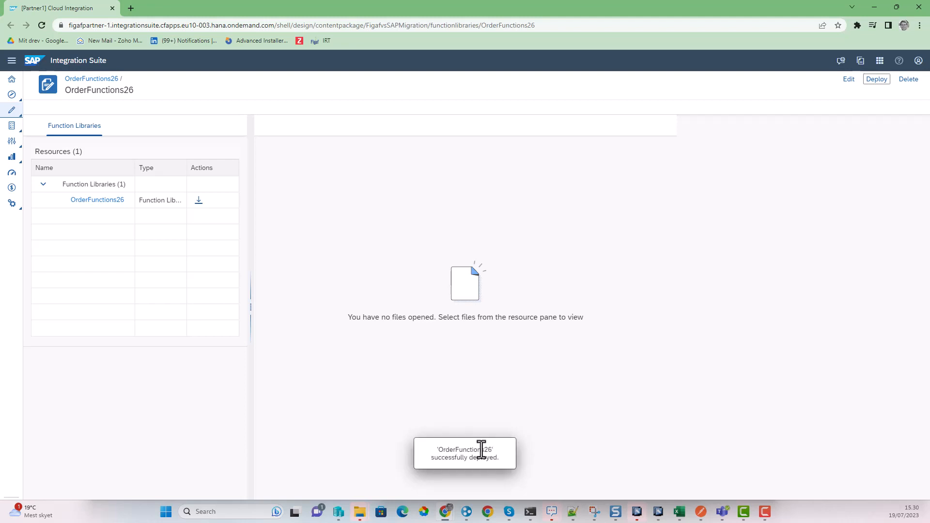
Step: Open Figaf IRT at localhost:8089 in a new browser tab
left_click(130, 8)
type("localhost:8080/mgm")
key("Return")
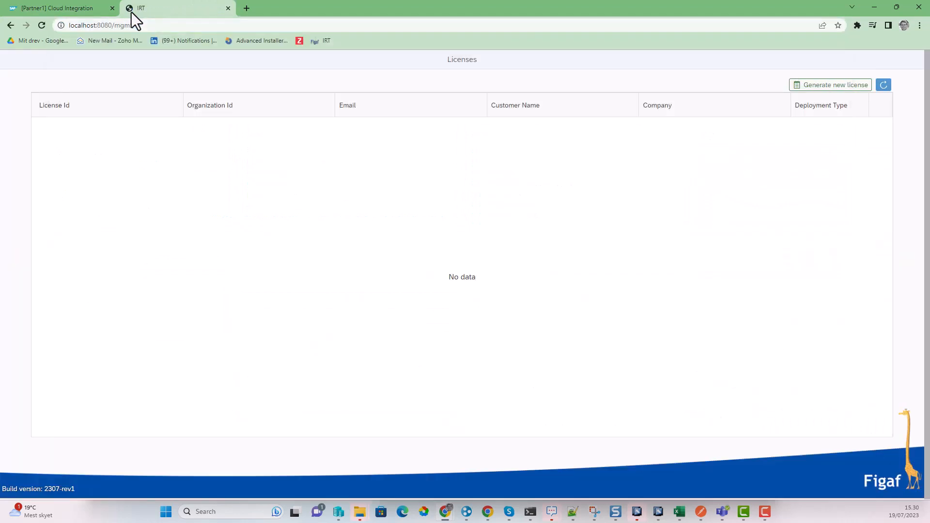
left_click(109, 22)
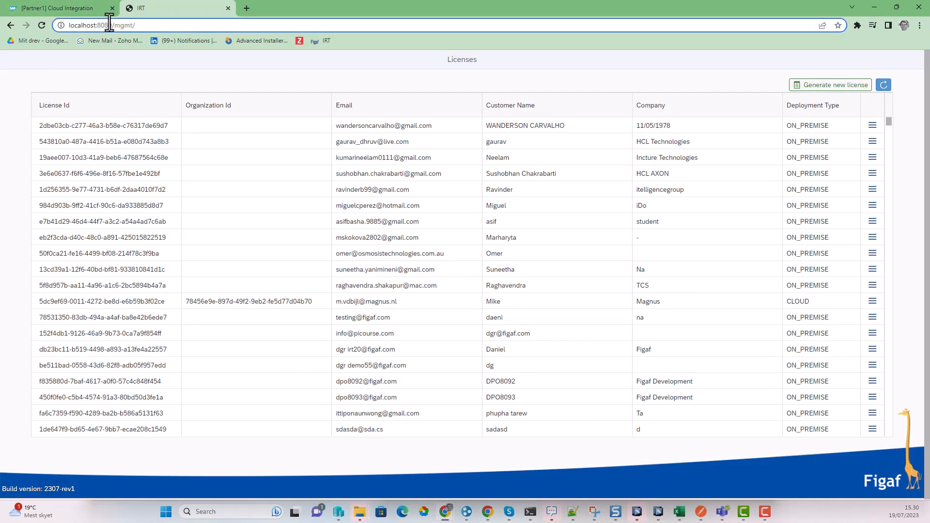
left_click_drag(109, 22, 275, 22)
type("9")
key("Return")
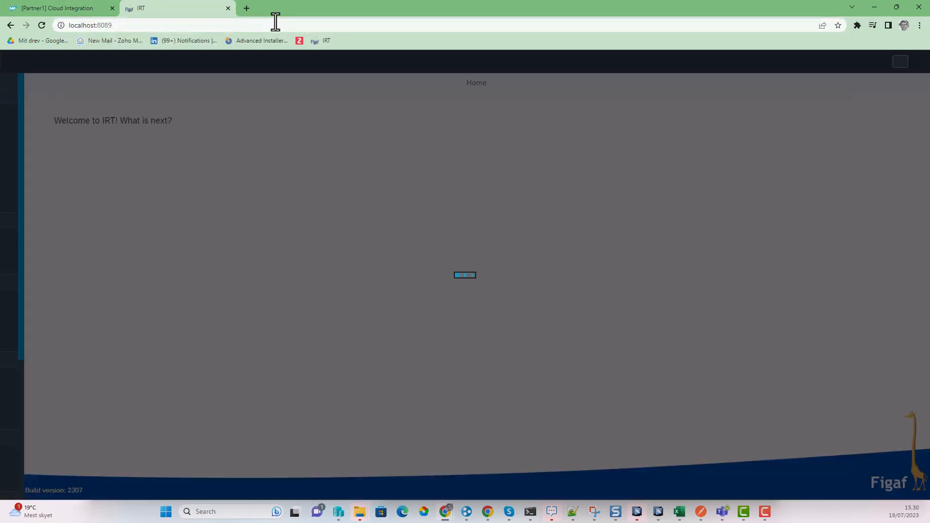
Step: Show the PI to CPI migration overview and select the pitocpi26 Invoice01_OA row
scroll(75, 376, "down", 1)
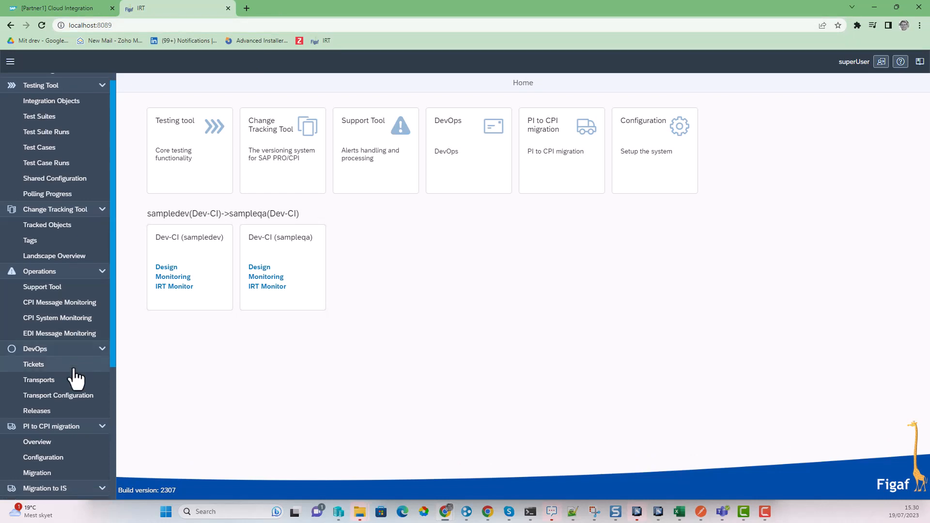
left_click(67, 408)
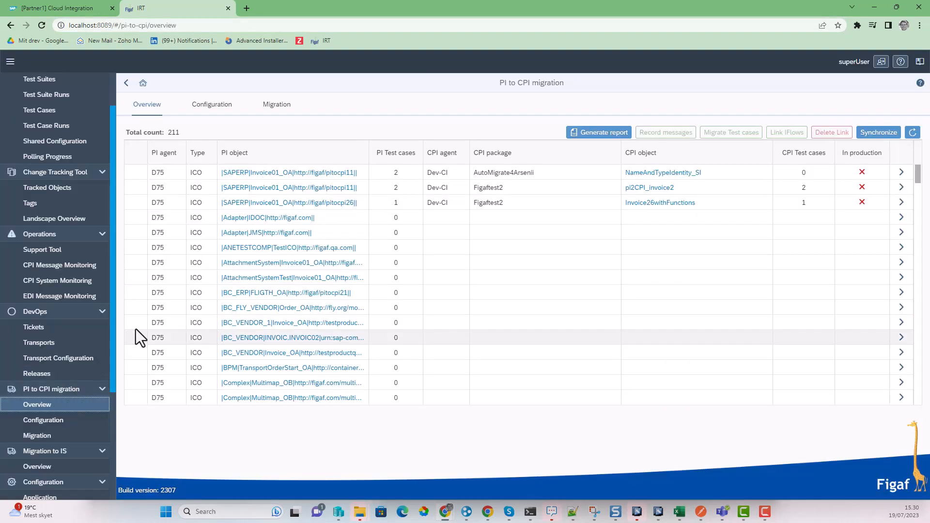
left_click(142, 202)
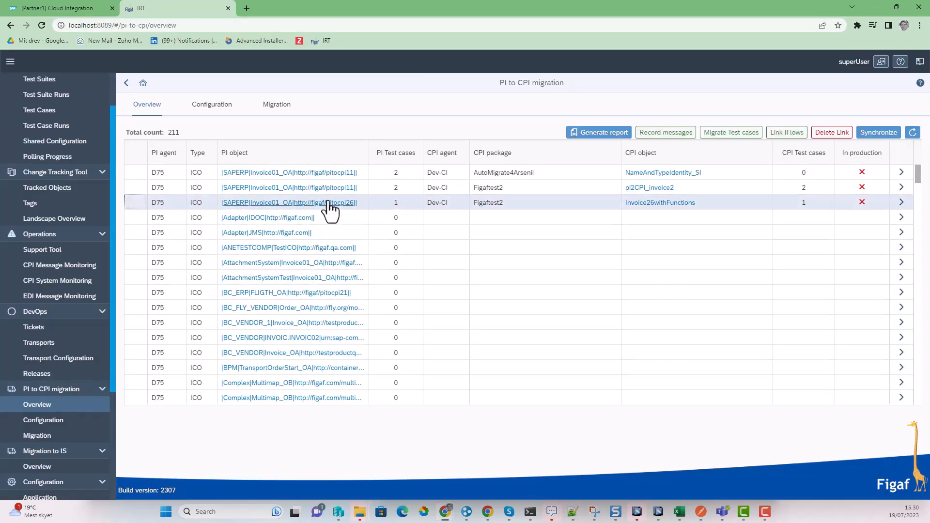
left_click(374, 203)
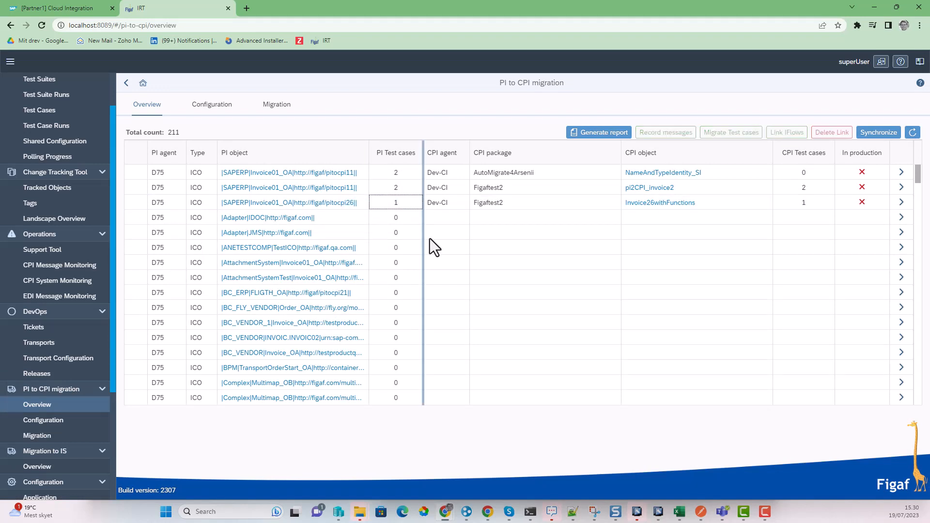
Step: Bring Enterprise Services Builder forward and check mapping1's namespace
mouse_move(641, 513)
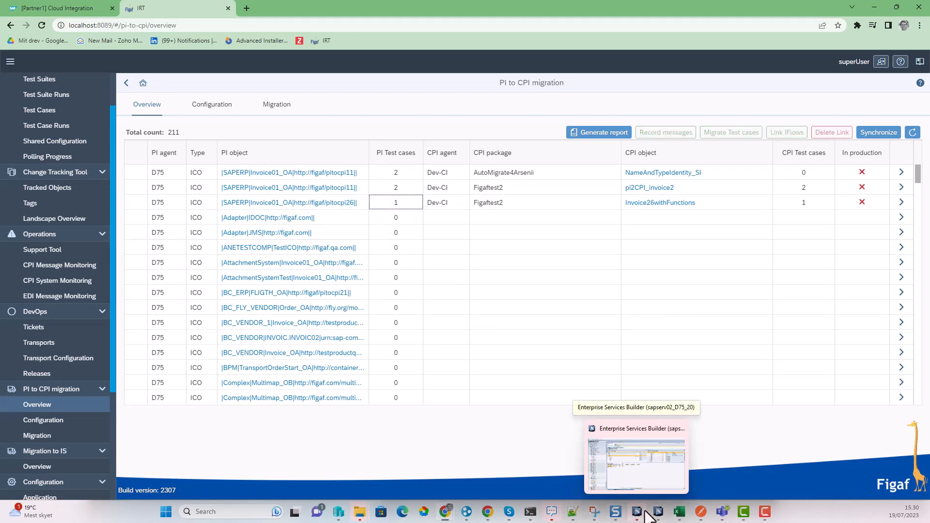
left_click(648, 515)
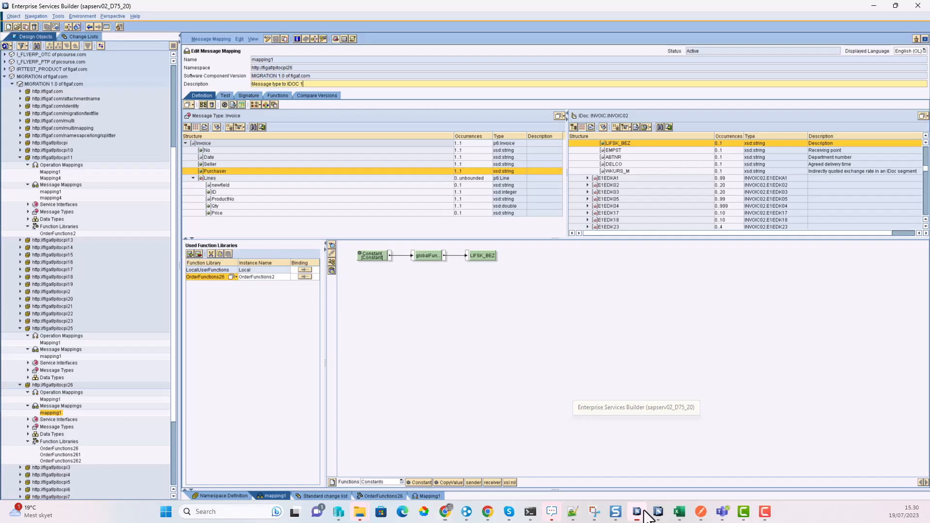
left_click(285, 69)
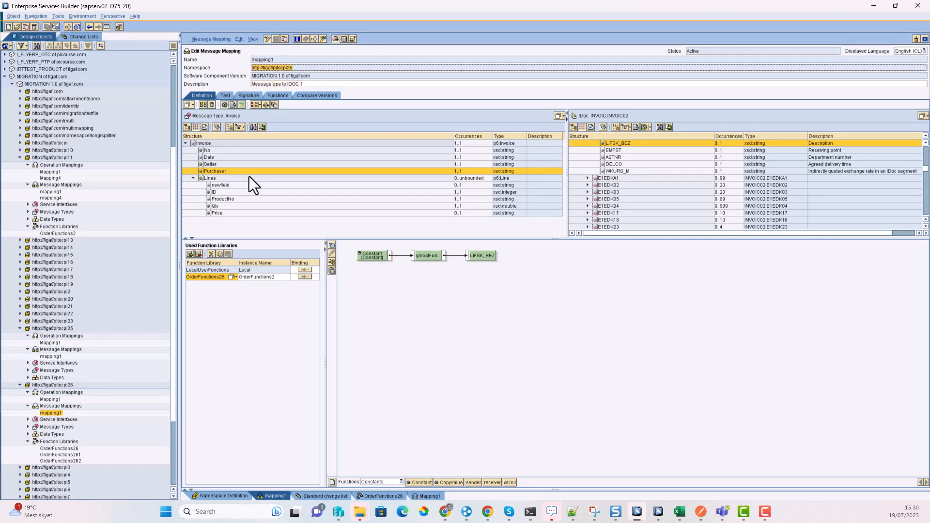
left_click(266, 195)
scroll(618, 164, "up", 1)
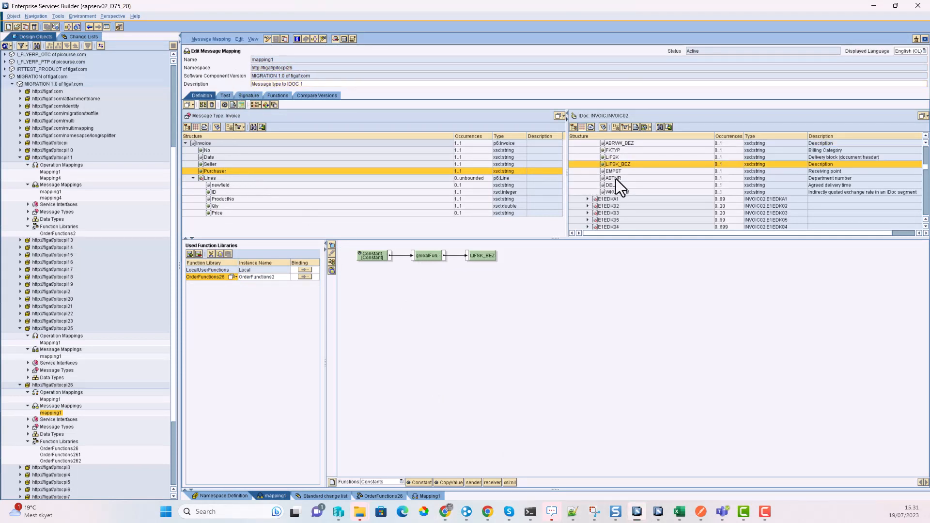
Step: Review the LIFSK and BRGEW target mappings, then open the OrderFunctions26 function library
left_click(626, 127)
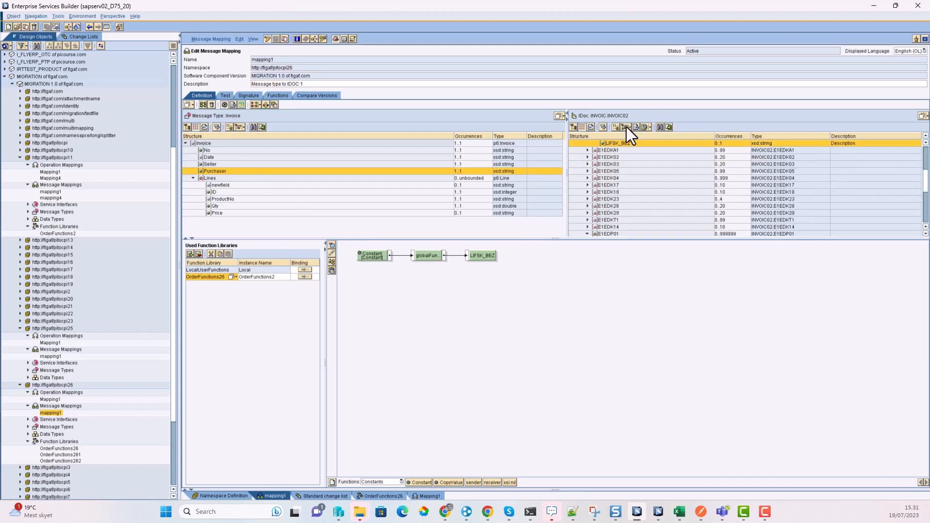
scroll(616, 194, "up", 1)
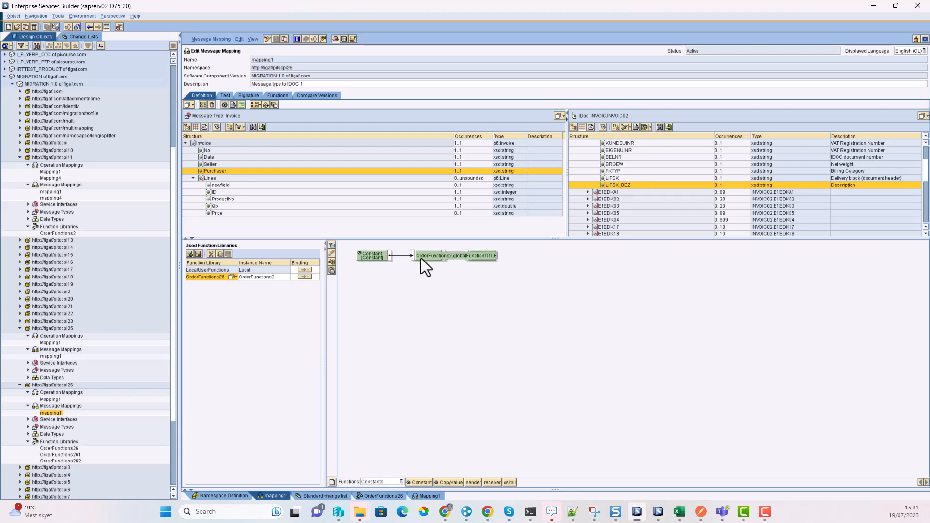
left_click(612, 179)
left_click(614, 164)
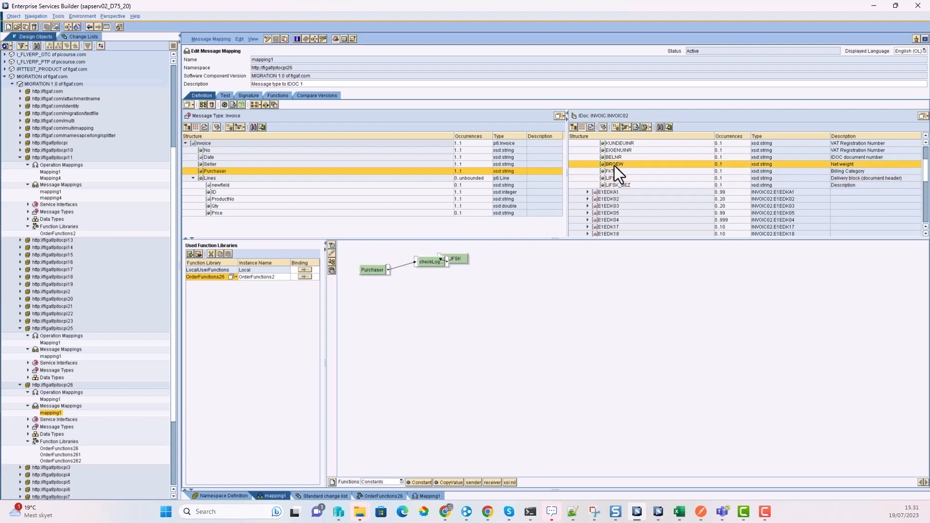
double_click(58, 448)
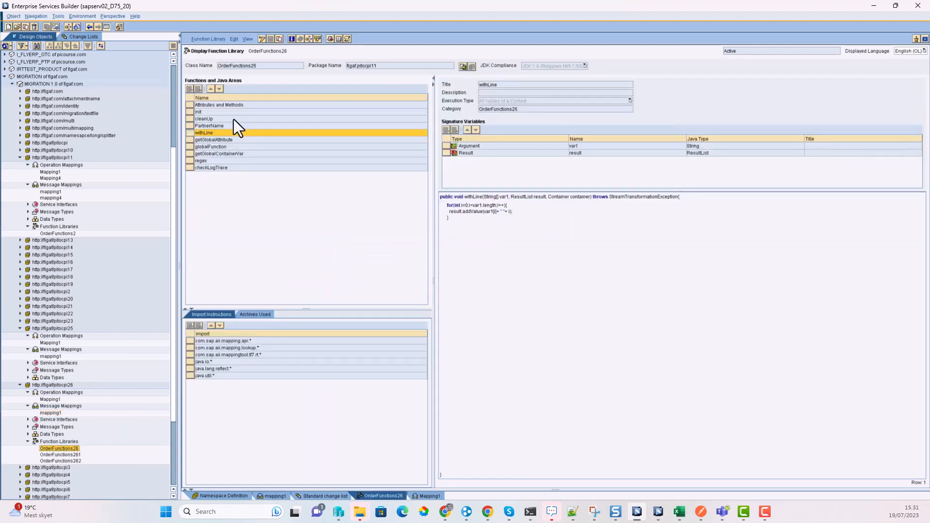
Step: Review the library's attributes, init, PartnerName, withLine, regex and getGlobalContainerVar sources
left_click(231, 105)
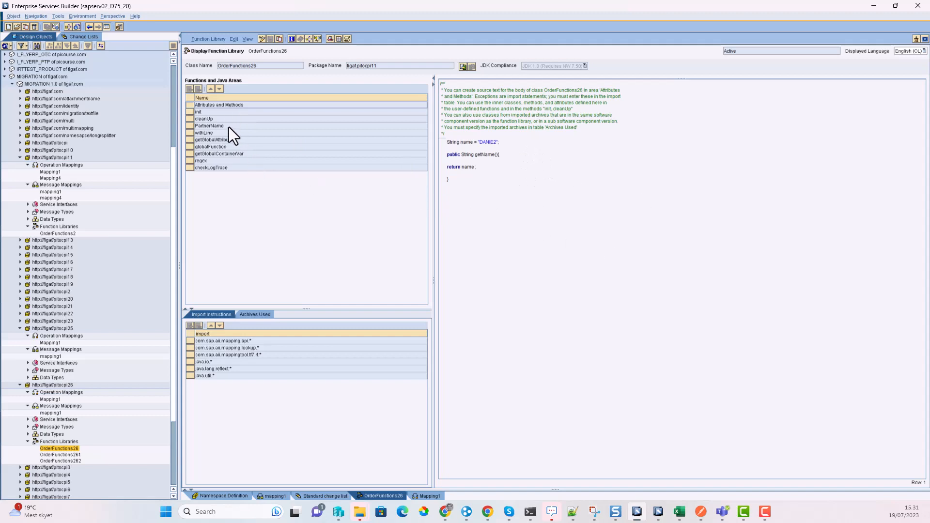
key("Down")
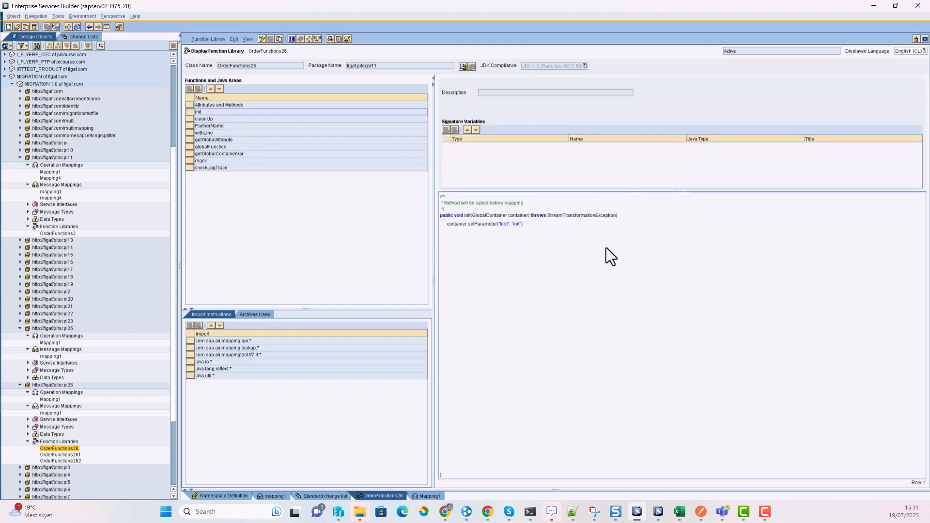
left_click_drag(524, 224, 447, 223)
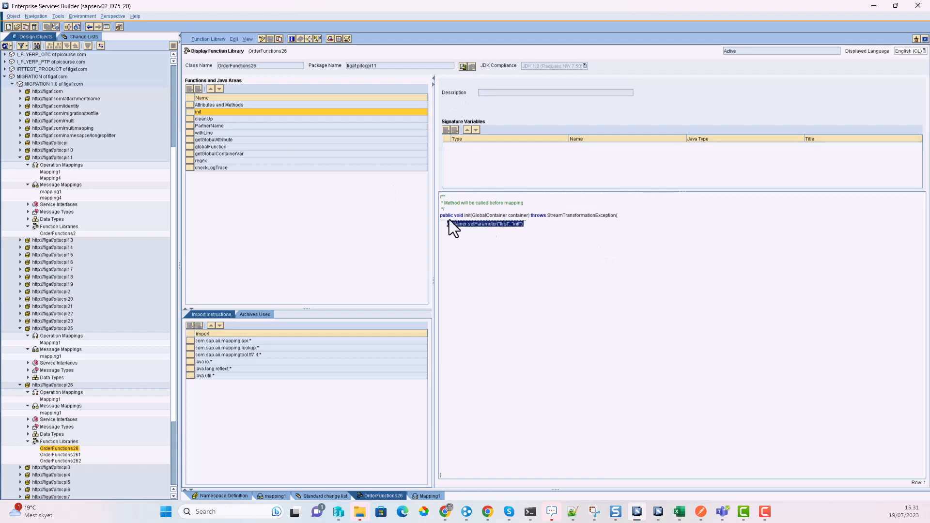
left_click(225, 122)
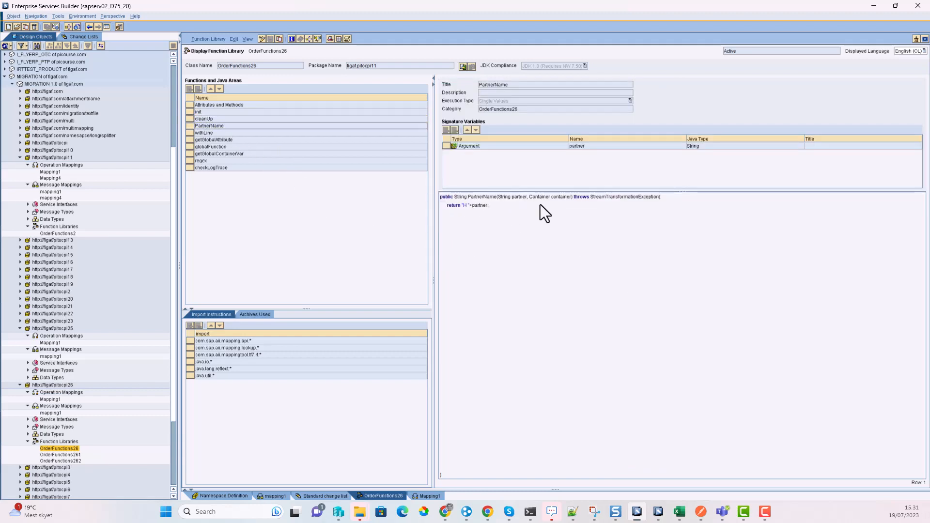
left_click(233, 132)
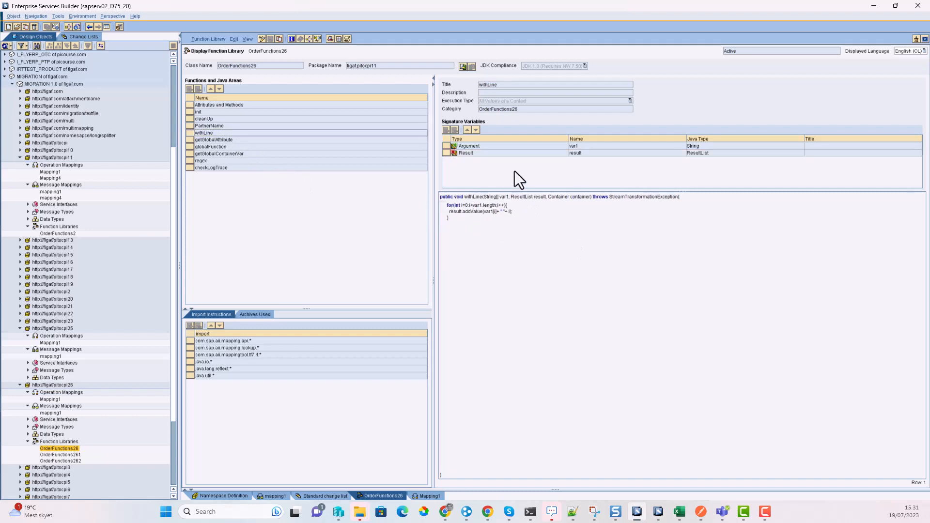
left_click(220, 140)
left_click(216, 149)
left_click(217, 159)
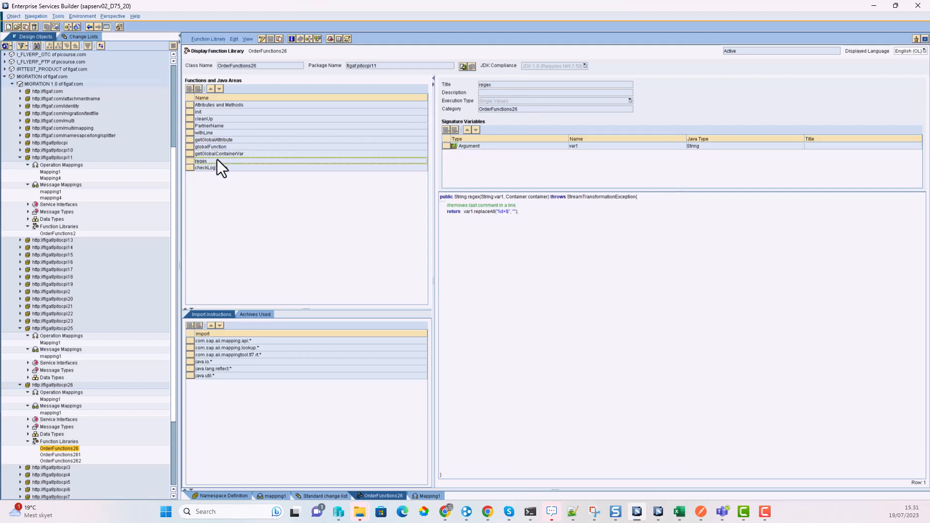
left_click(222, 155)
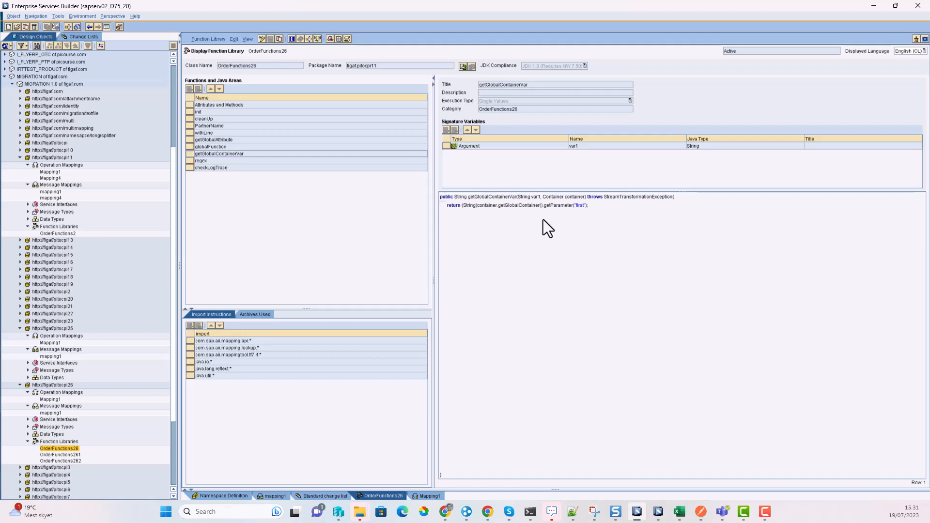
Step: Open the mapping1 message mapping from Mapping1, then return to the Figaf window
left_click(428, 496)
double_click(442, 272)
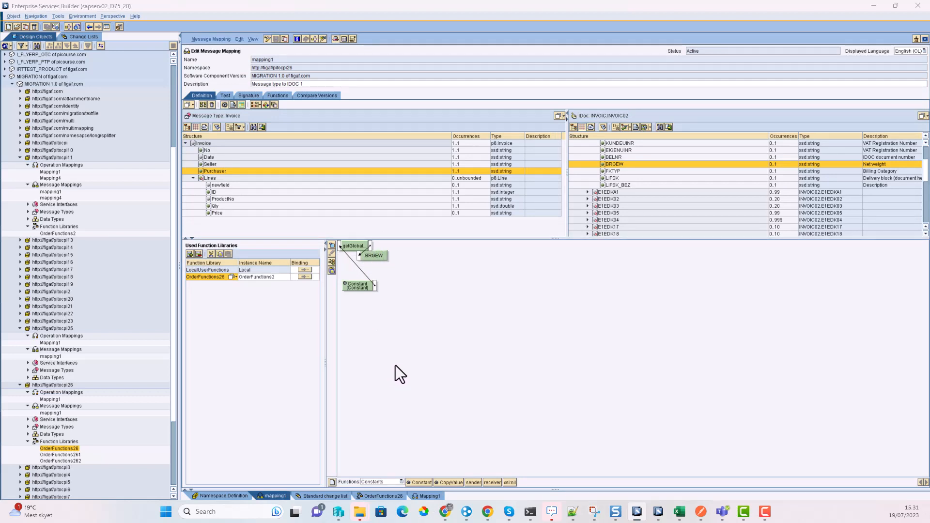
key("alt+Tab")
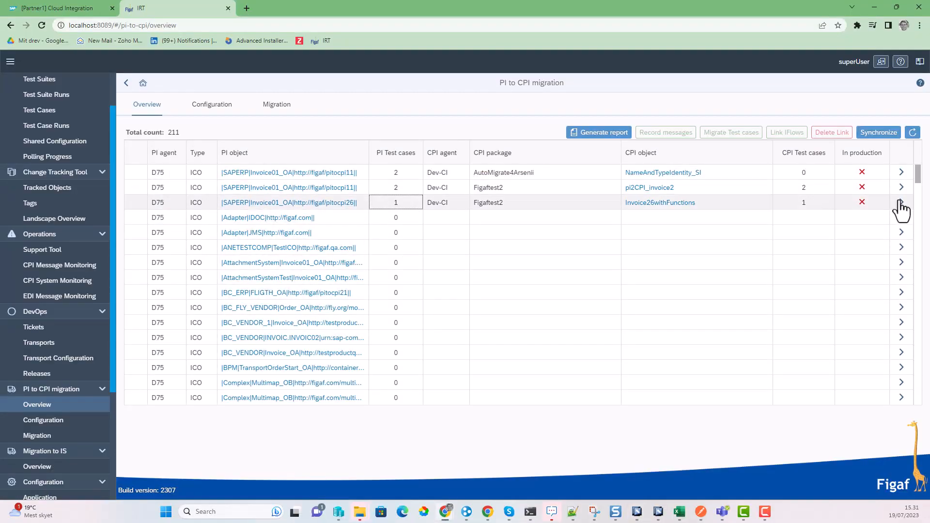
Step: Name the pitocpi26 migration 'Invoice26 with demo' with profile Local Processes and retry None
left_click(900, 202)
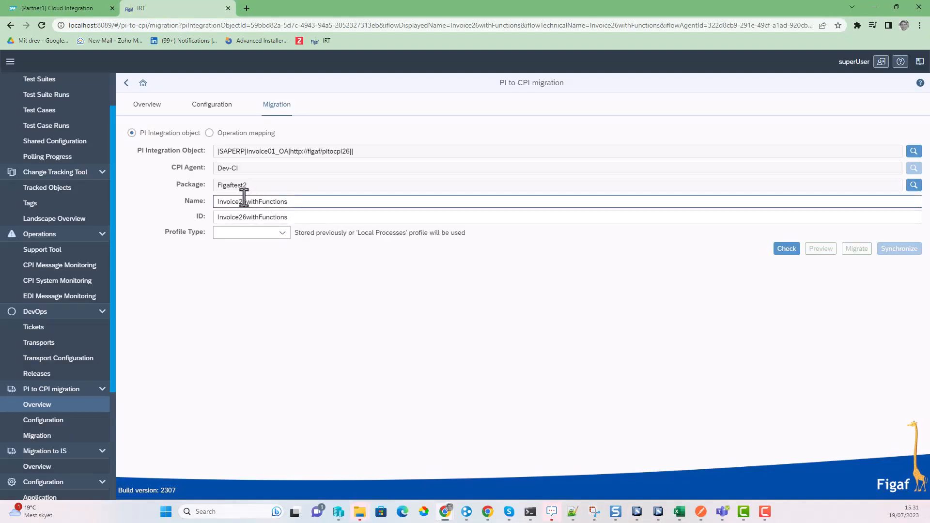
left_click(243, 200)
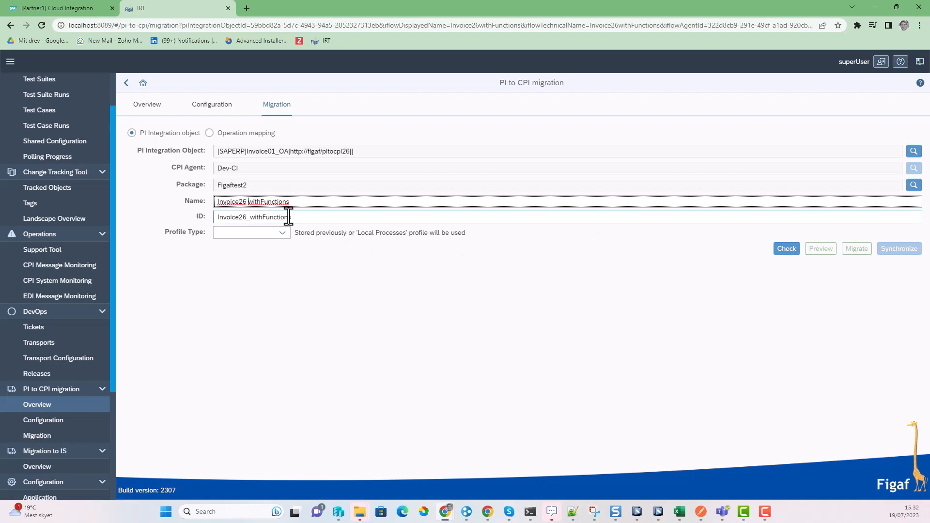
key("BackSpace")
key("BackSpace")
key("BackSpace")
key("BackSpace")
key("BackSpace")
key("BackSpace")
key("BackSpace")
key("BackSpace")
key("BackSpace")
key("BackSpace")
type("h demo")
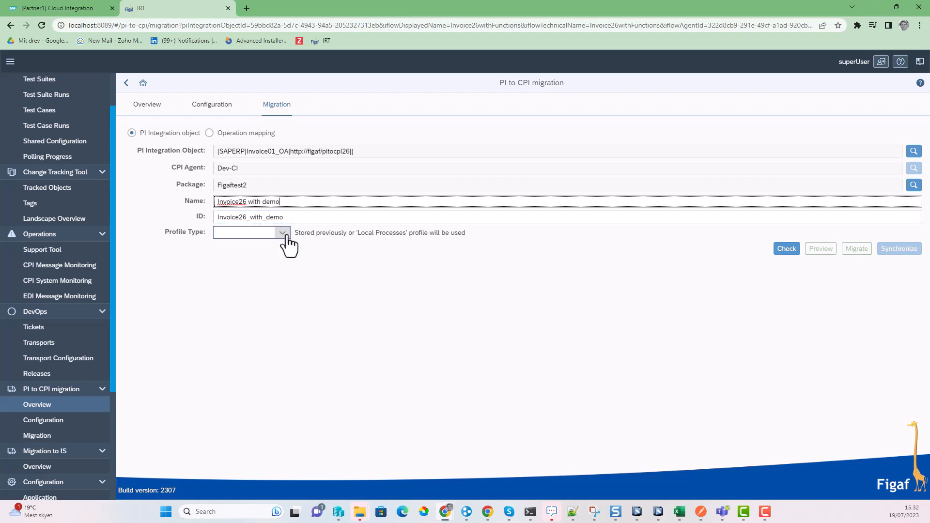
left_click(282, 233)
left_click(266, 262)
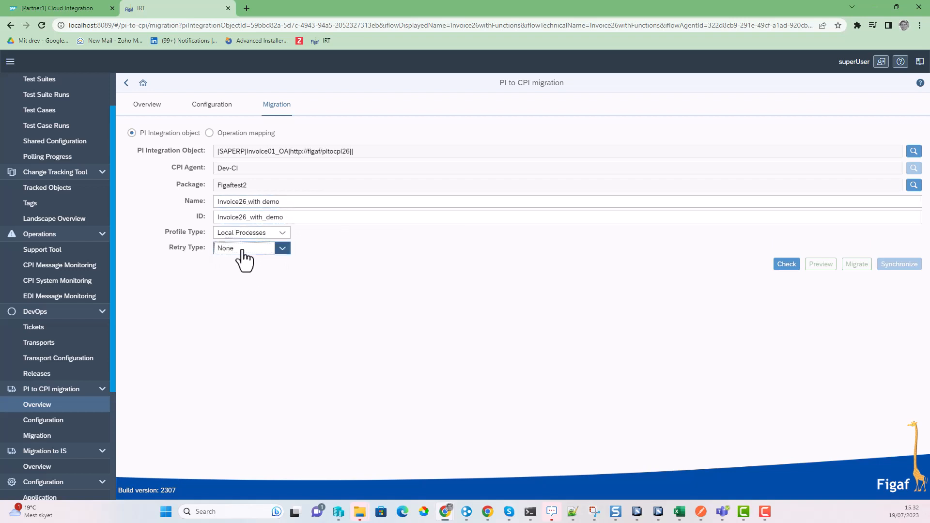
left_click(243, 249)
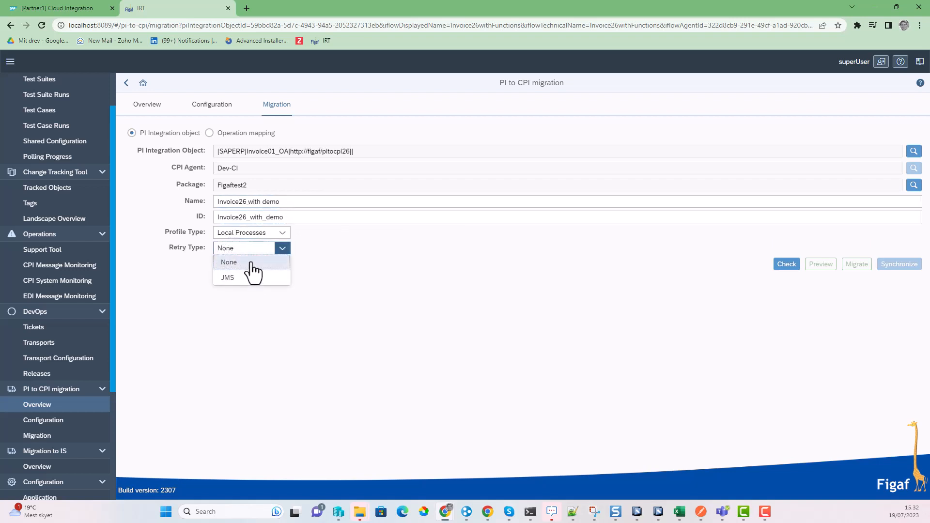
left_click(251, 264)
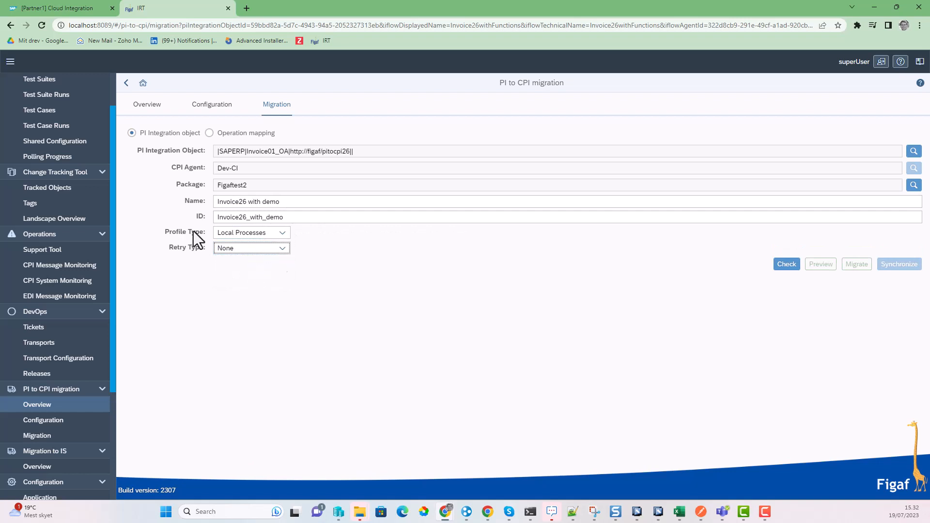
Step: Set mapping1, Invoice and INVOIC.INVOIC02 to overwrite shared artifacts, keeping OrderFunctions26 reused
left_click(786, 264)
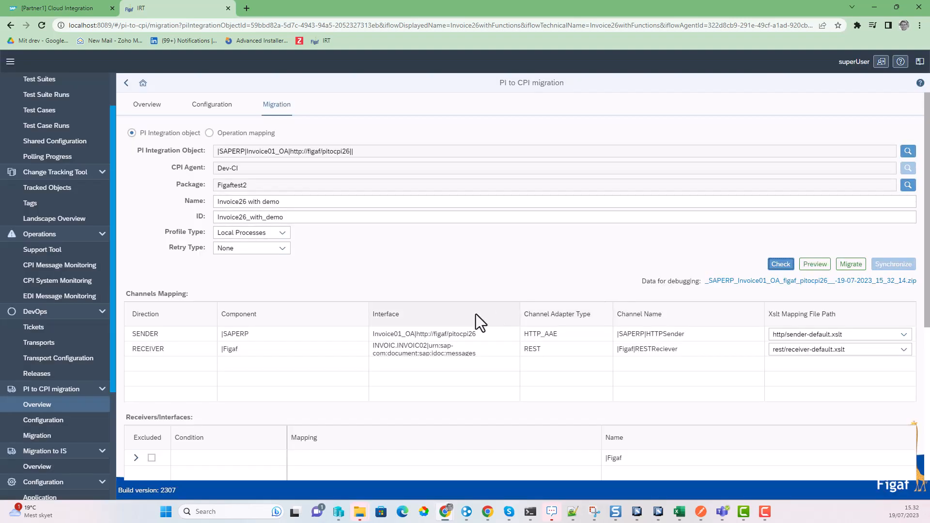
scroll(449, 294, "down", 4)
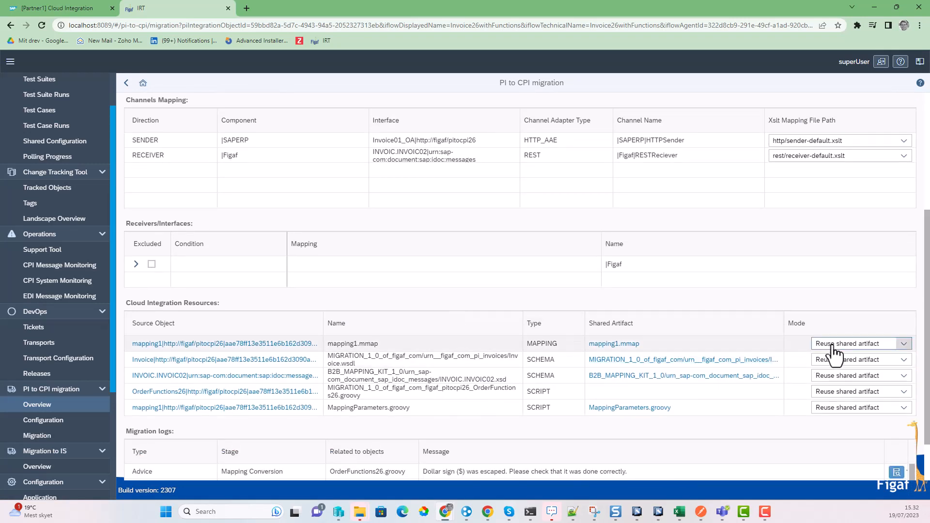
left_click(841, 393)
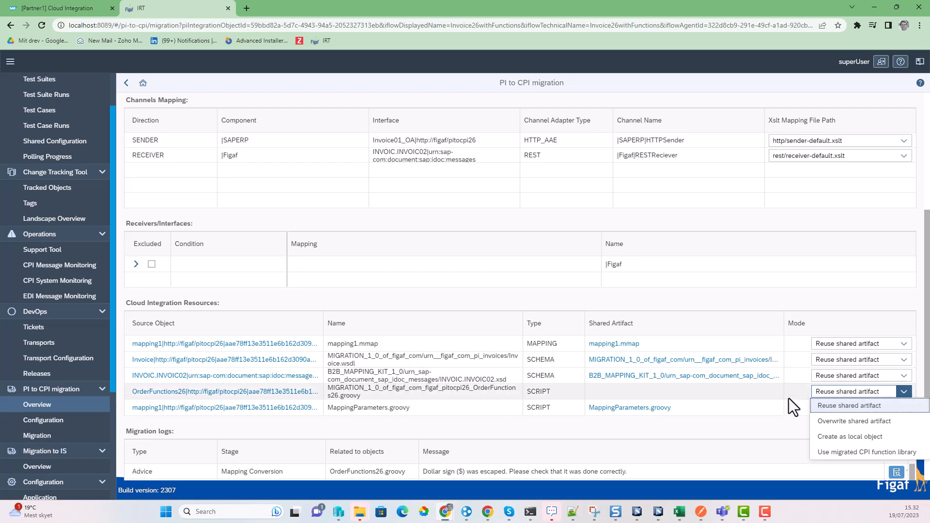
left_click(749, 393)
left_click(852, 343)
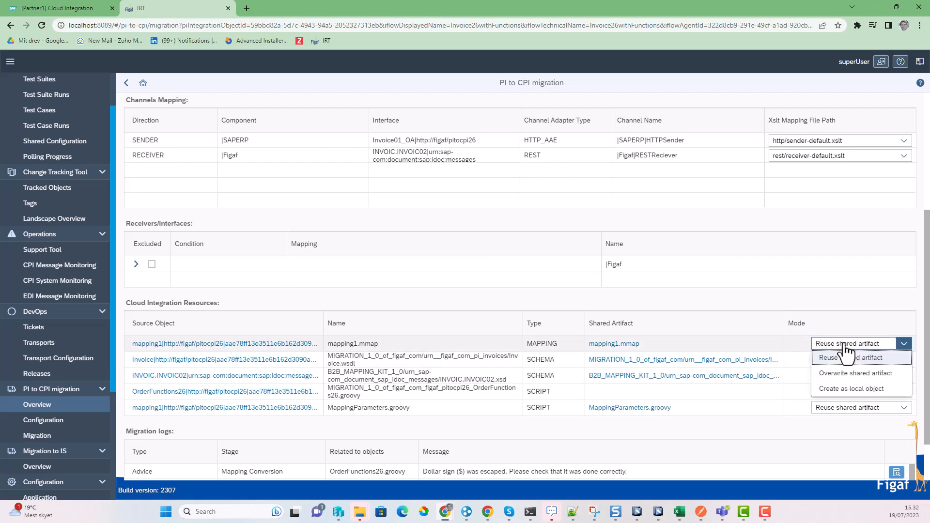
left_click(872, 376)
left_click(872, 360)
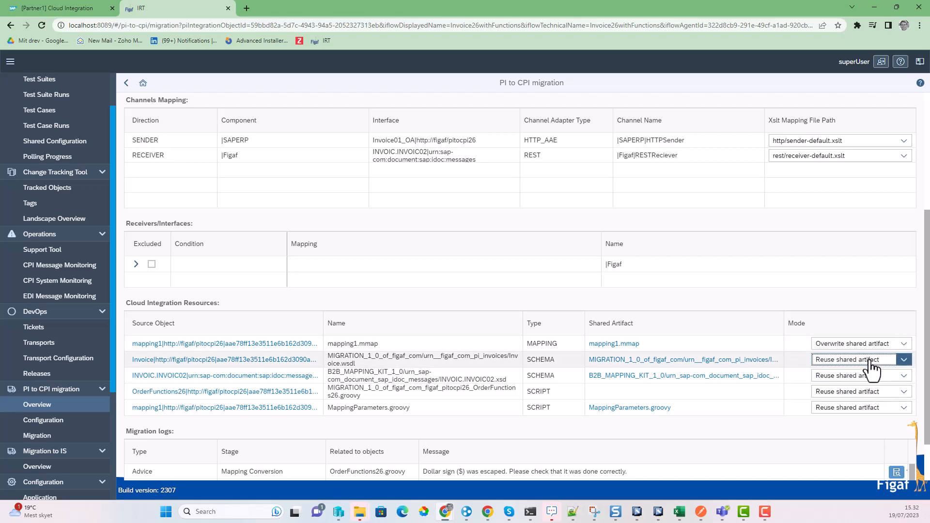
left_click(867, 390)
left_click(865, 375)
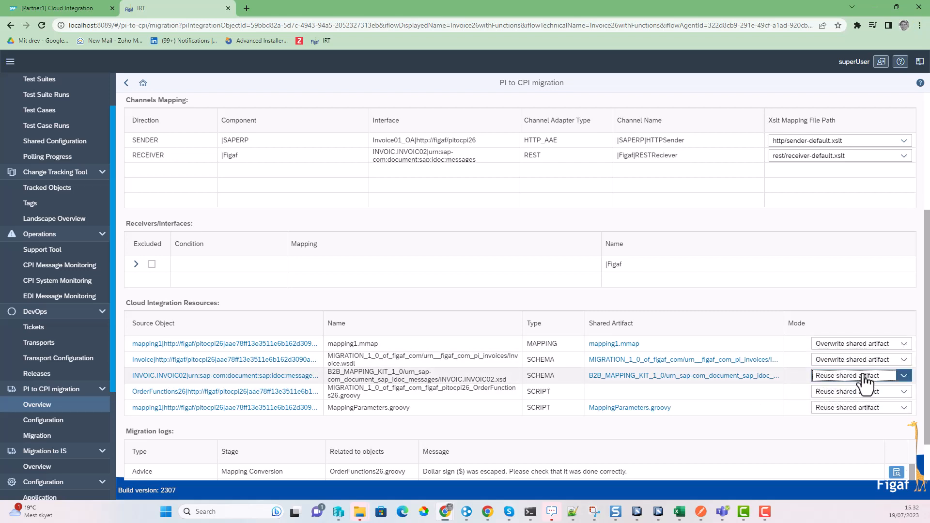
left_click(867, 405)
scroll(677, 388, "up", 4)
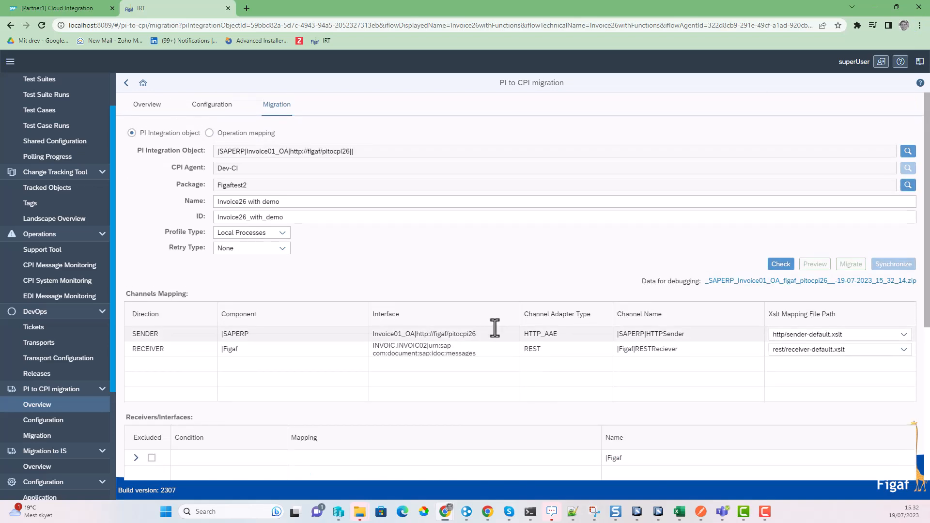
Step: Recheck the settings and migrate the object to Cloud Integration
left_click(779, 264)
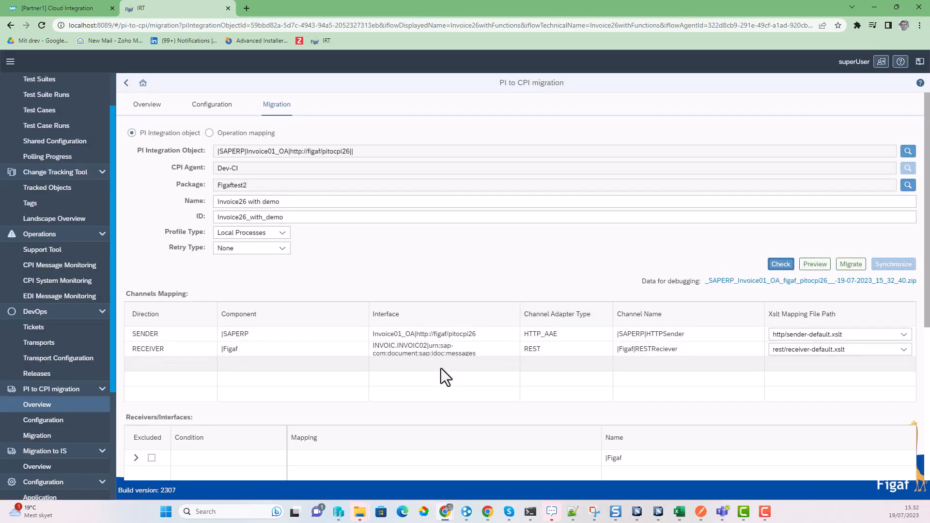
scroll(746, 247, "down", 2)
left_click(840, 167)
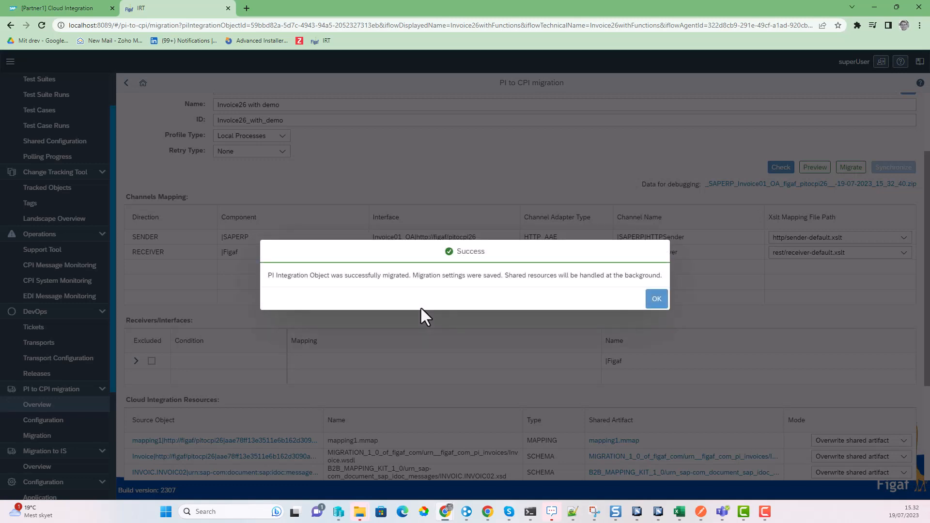
left_click(656, 299)
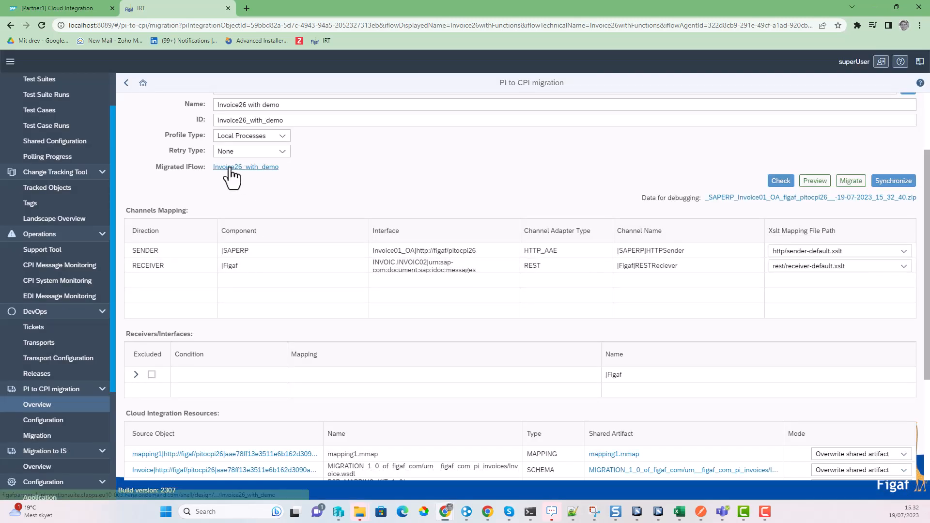
Step: Open the Invoice26 with demo iFlow's migrated OrderFunctions26 Groovy script from its resources
left_click(229, 168)
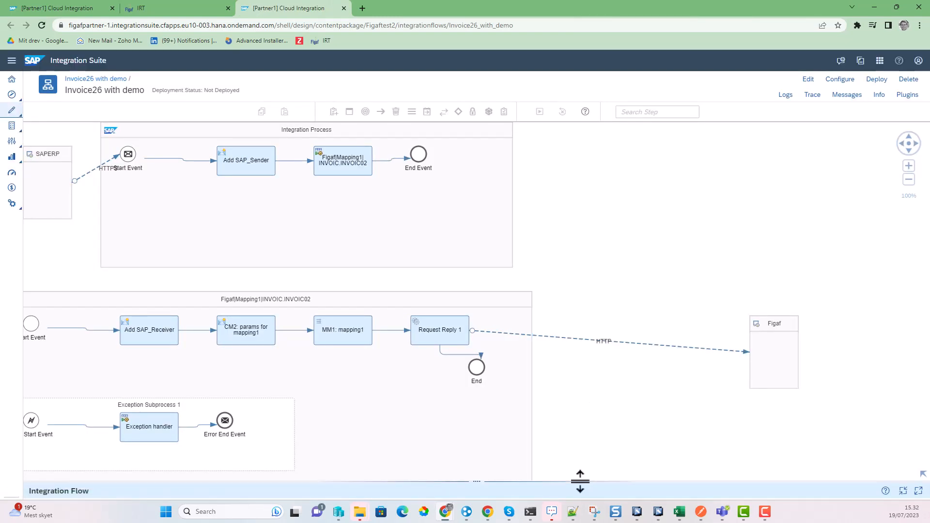
left_click_drag(579, 481, 597, 349)
left_click(257, 371)
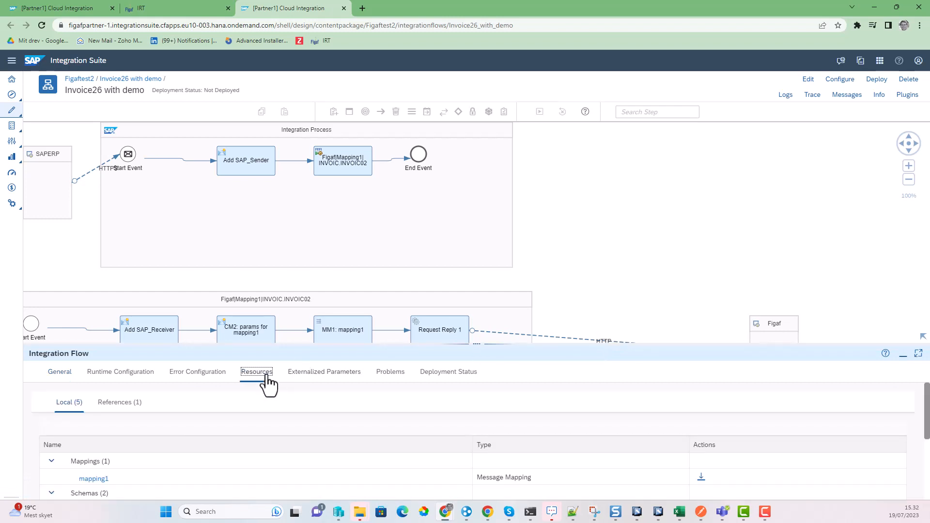
scroll(149, 430, "down", 2)
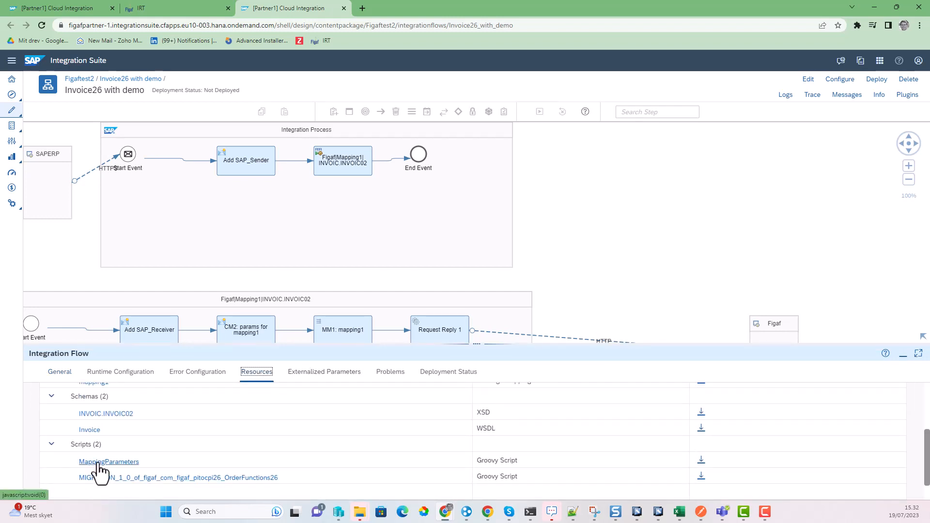
left_click(100, 477)
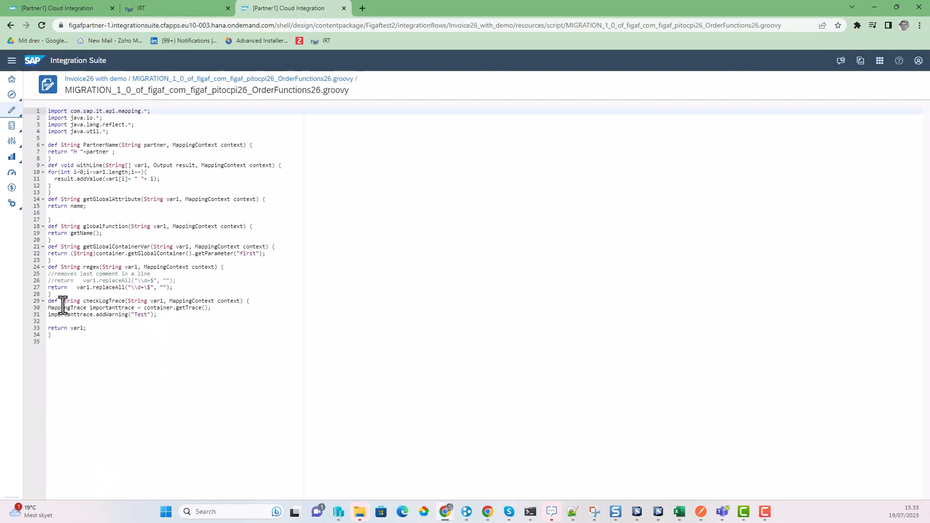
Step: Select lines of the checkLogTrace function, including the importanttrace line and 'container'
left_click_drag(61, 301, 92, 314)
left_click(97, 311)
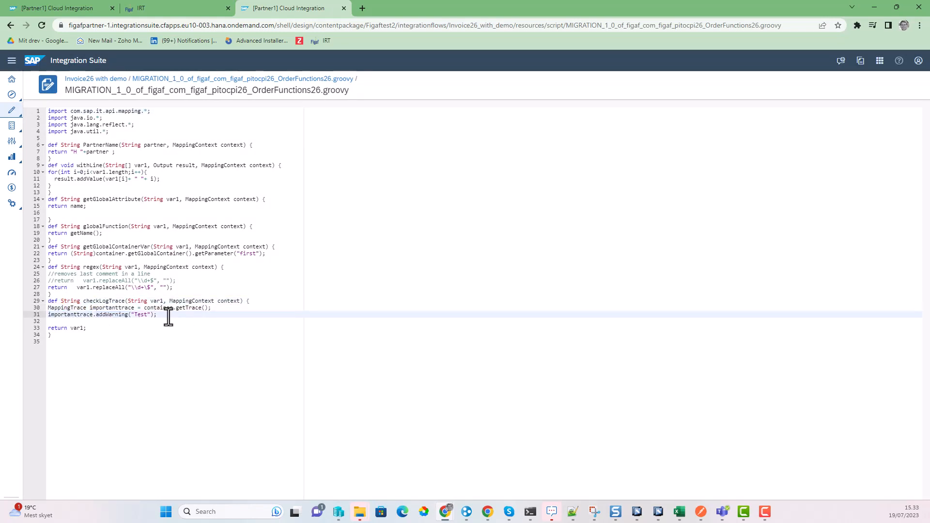
left_click_drag(168, 315, 83, 316)
left_click(65, 314)
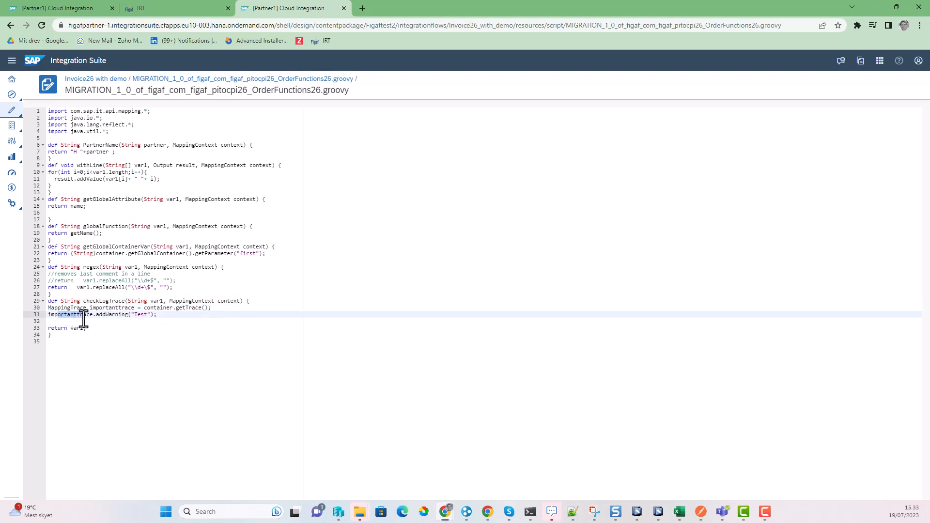
double_click(156, 308)
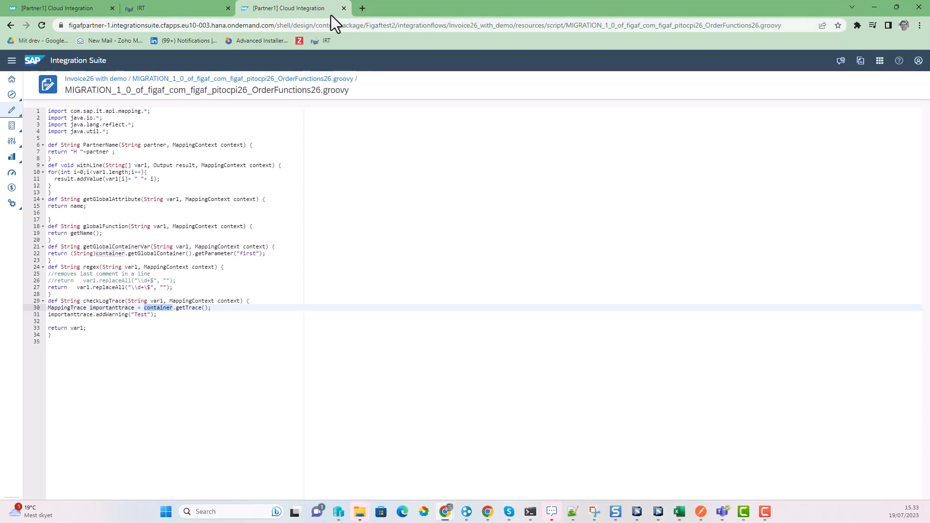
Step: Set the OrderFunctions26 resource mode to 'Use migrated CPI function library'
left_click(185, 6)
scroll(732, 412, "down", 3)
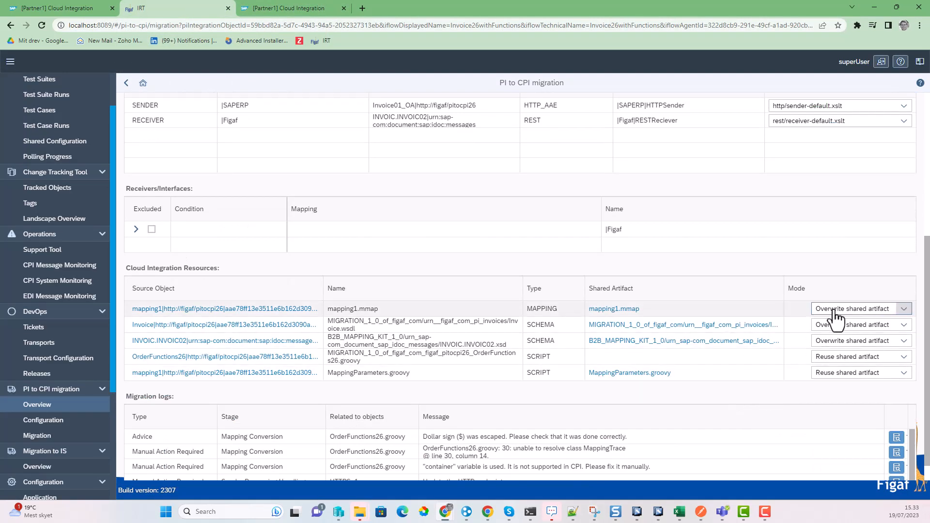
left_click(848, 309)
left_click(835, 279)
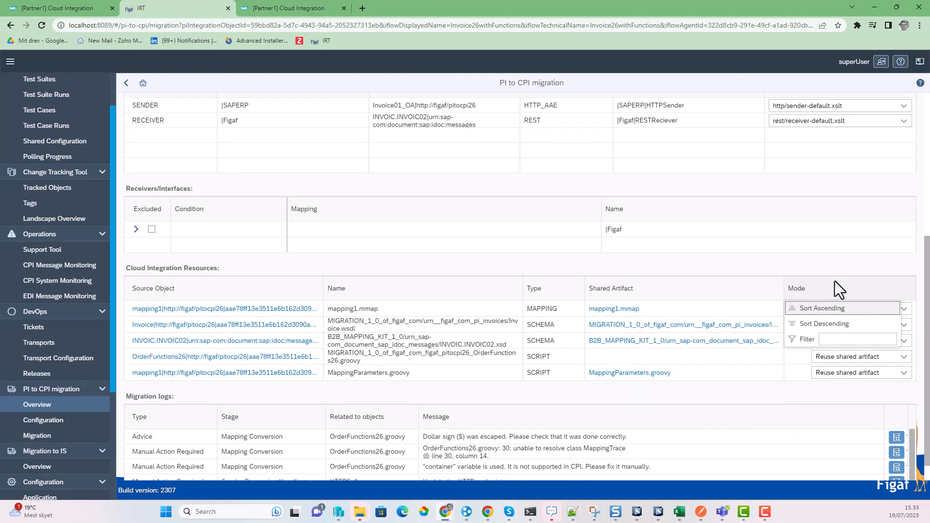
left_click(863, 357)
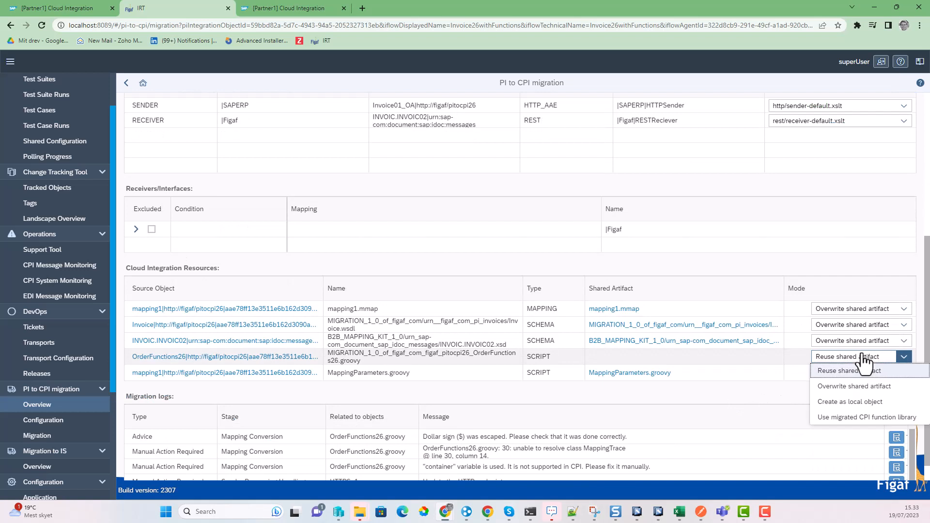
left_click(869, 417)
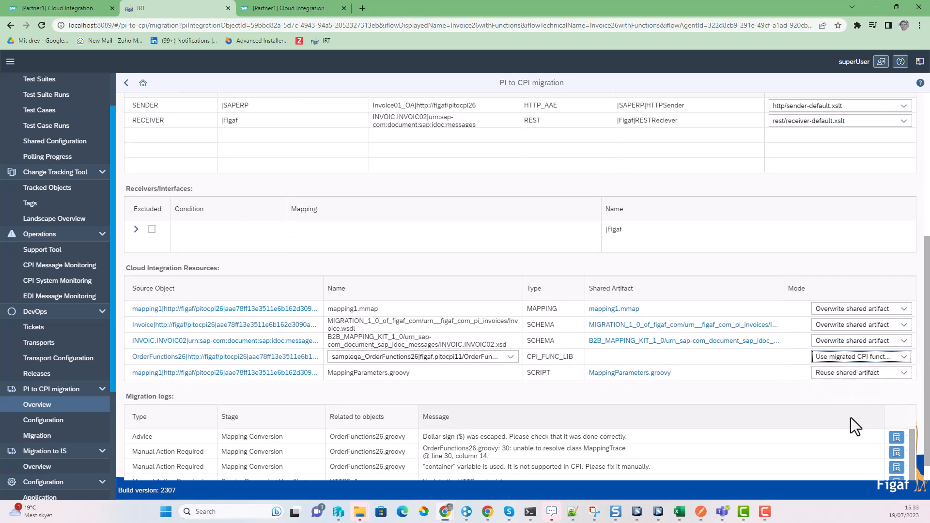
Step: Choose OrderFunctions26|figaf.pitocpi11/OrderFunctions26.java as the library and compare with the migrated script
left_click(374, 358)
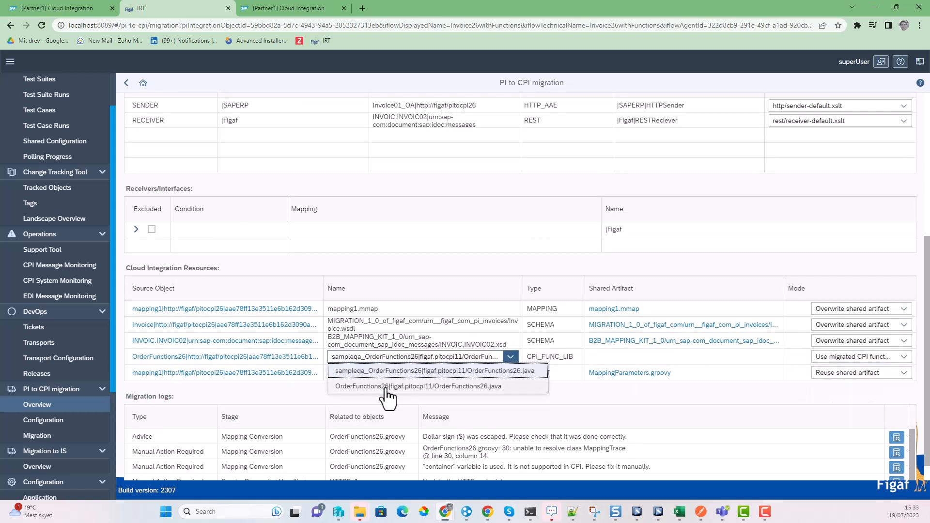
left_click(386, 387)
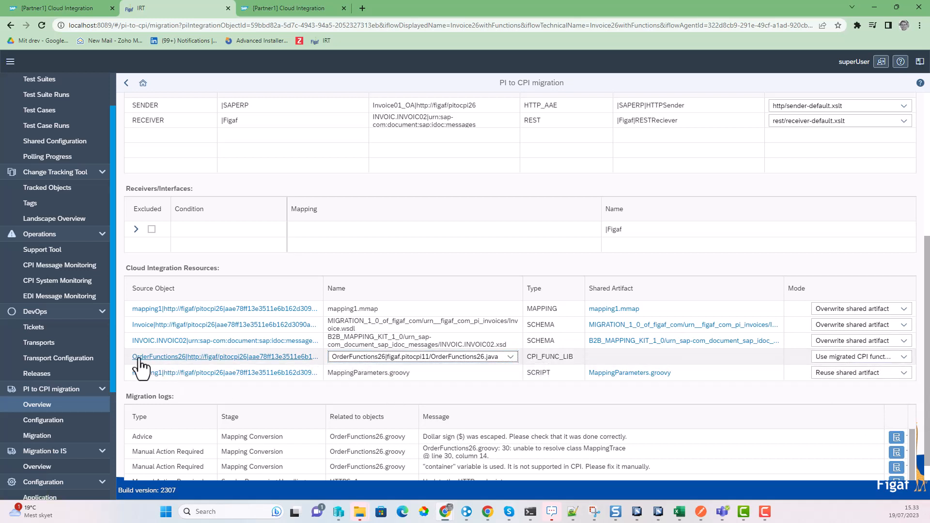
left_click(418, 359)
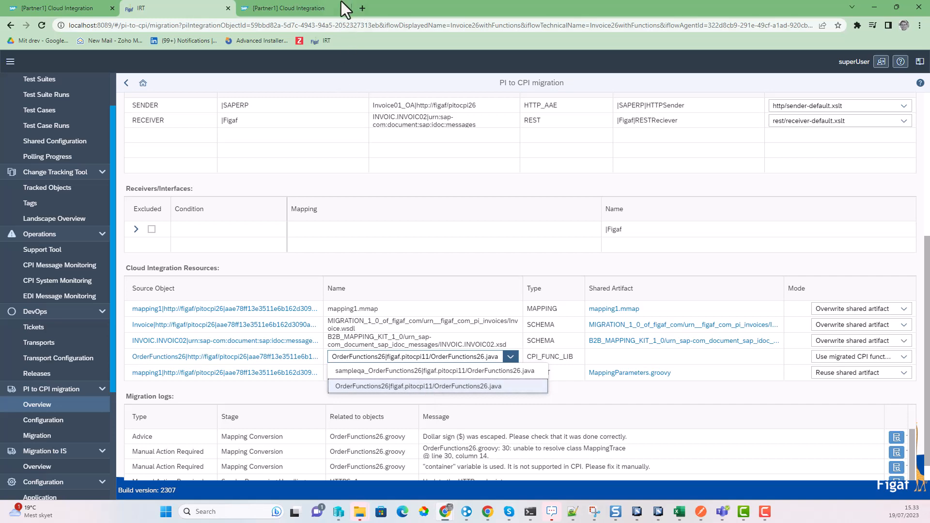
left_click(305, 8)
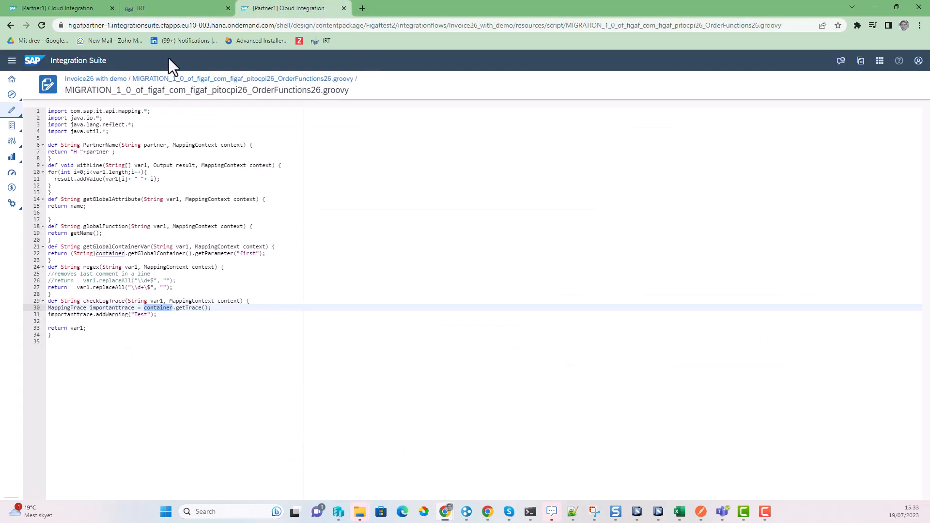
left_click(180, 14)
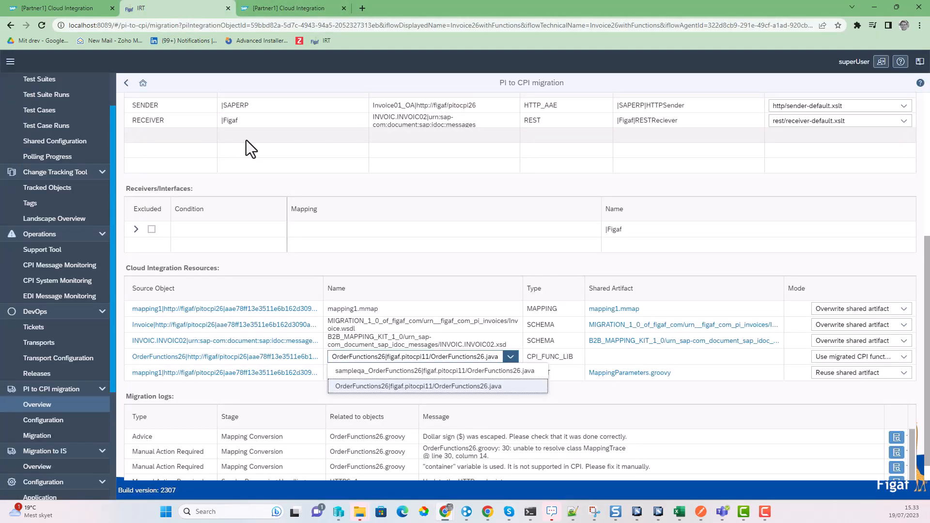
left_click(60, 6)
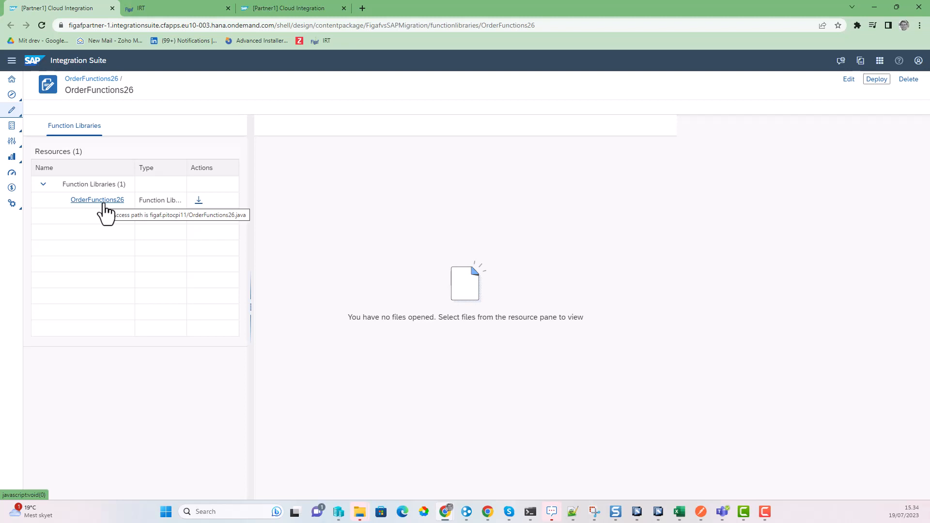
left_click(104, 212)
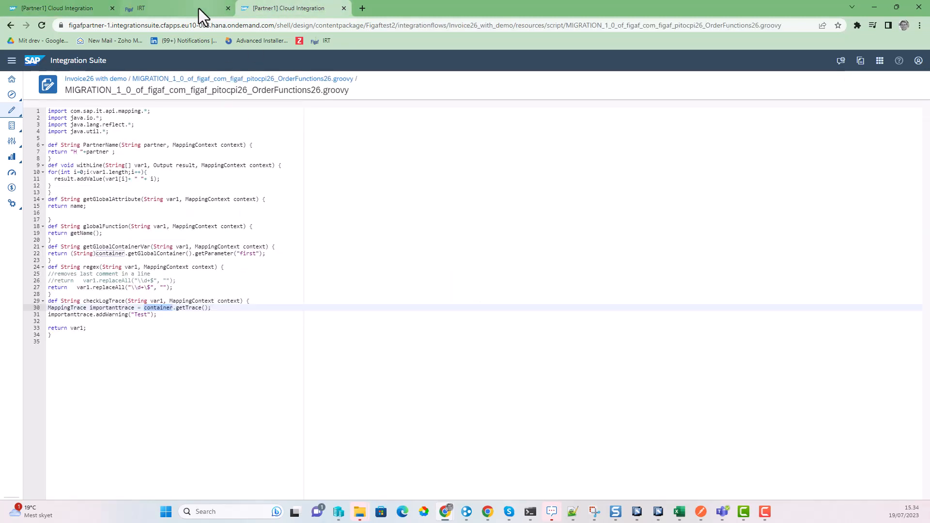
left_click(189, 9)
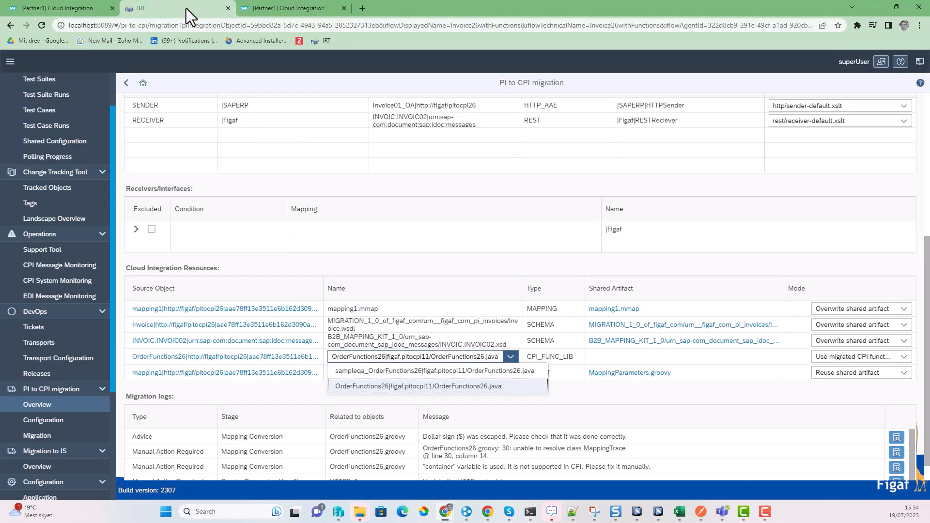
Step: Recheck and re-migrate the object, then open the resulting Invoice26_with_demo iFlow
left_click(581, 266)
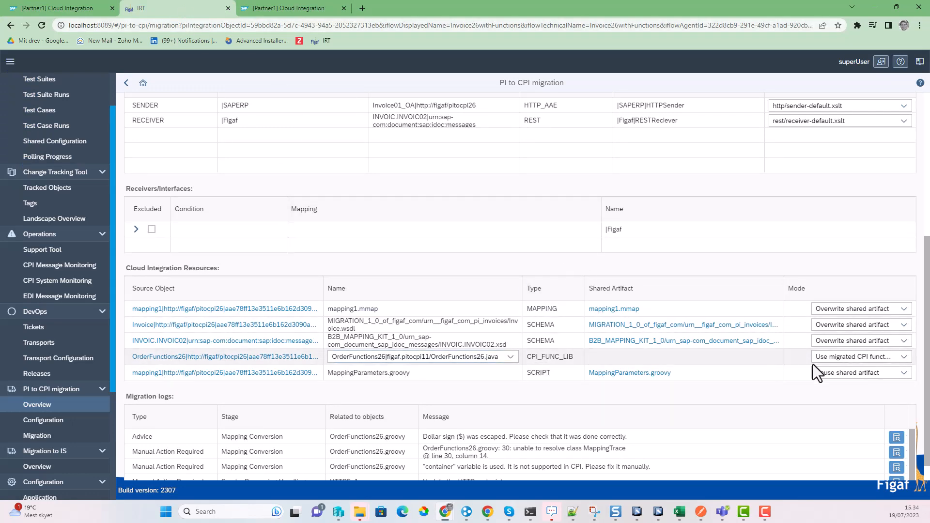
scroll(707, 303, "up", 4)
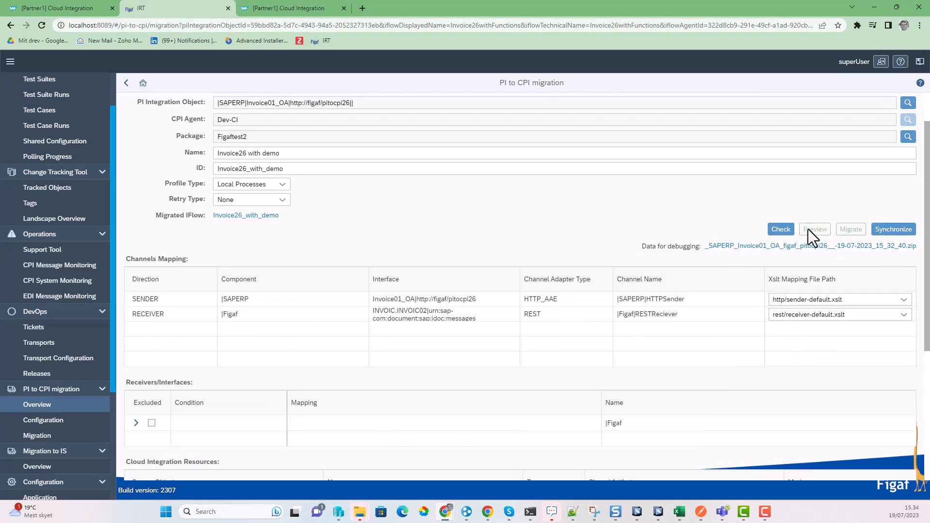
left_click(769, 229)
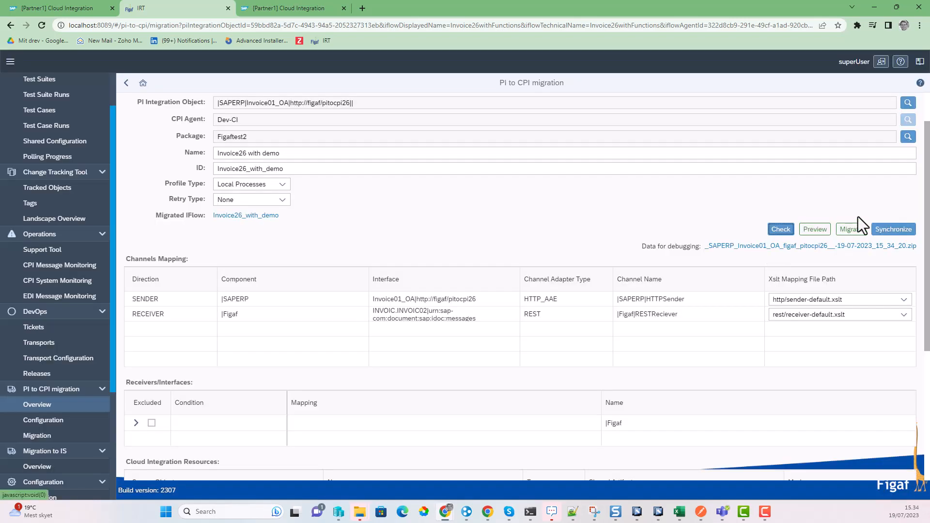
left_click(850, 230)
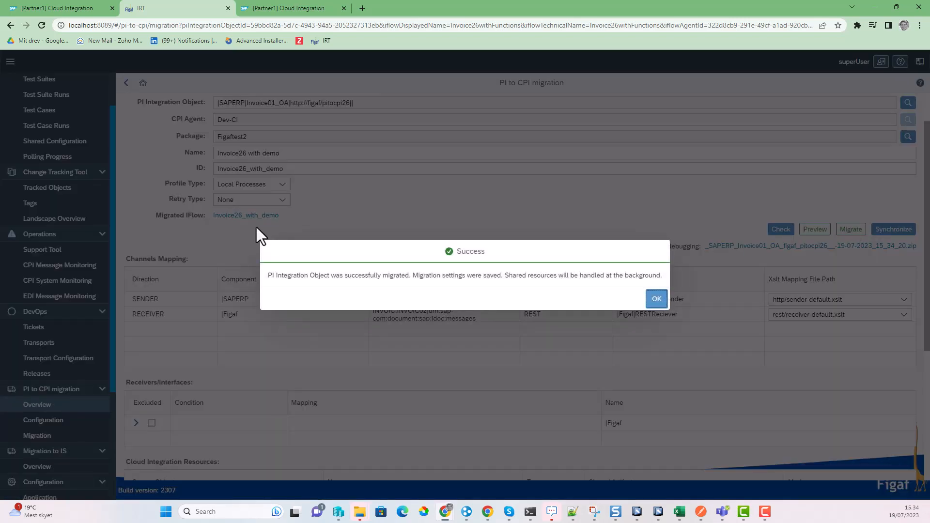
left_click(649, 298)
left_click(263, 216)
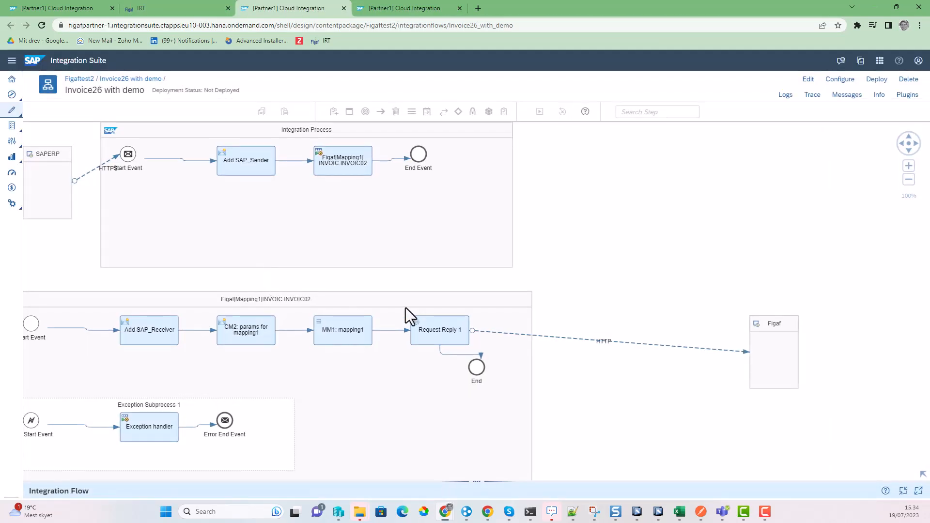
Step: Select the MM1: mapping1 step and show its Processing properties in an enlarged panel
left_click(333, 329)
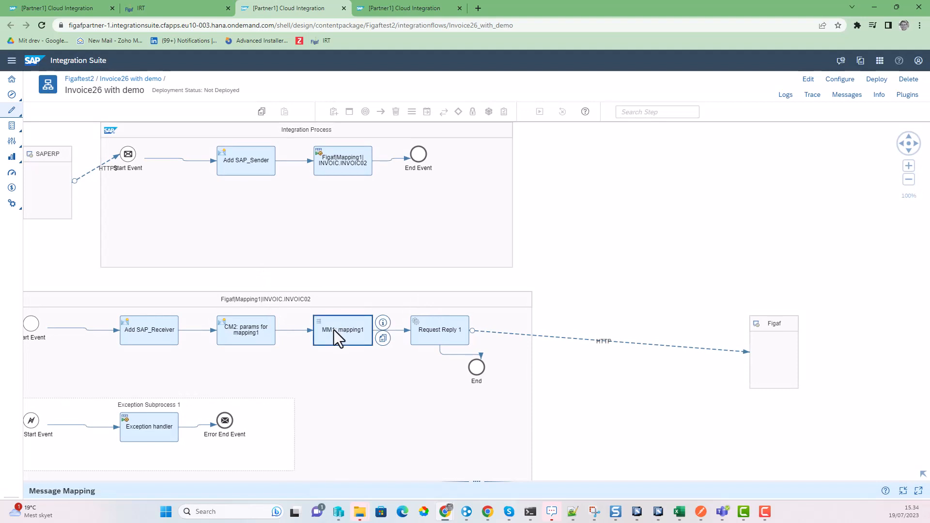
left_click_drag(614, 481, 585, 339)
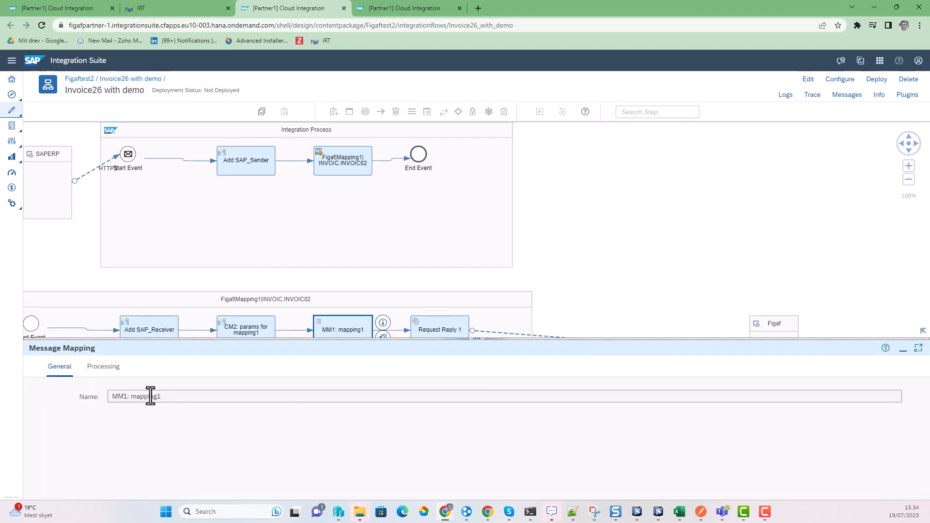
left_click(98, 368)
Step: Open /mapping1.mmap, expand IDOC and E1EDK01, and inspect the WKURS and KUNDEUINR mappings
left_click(215, 399)
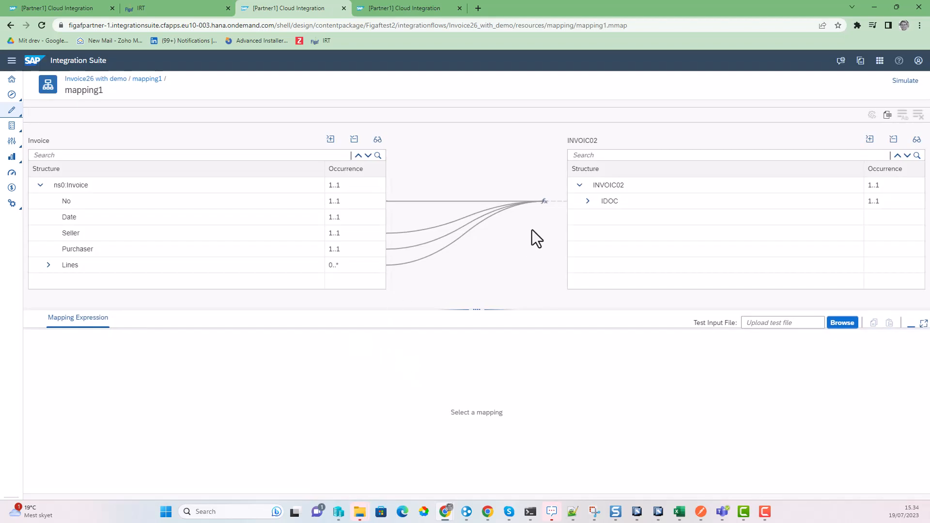
left_click(586, 202)
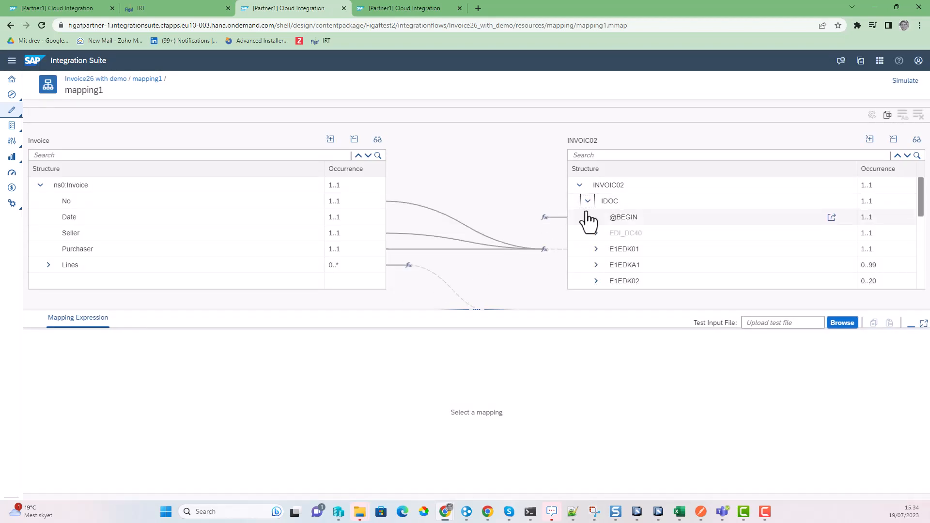
scroll(591, 221, "down", 1)
left_click(601, 201)
scroll(605, 225, "down", 2)
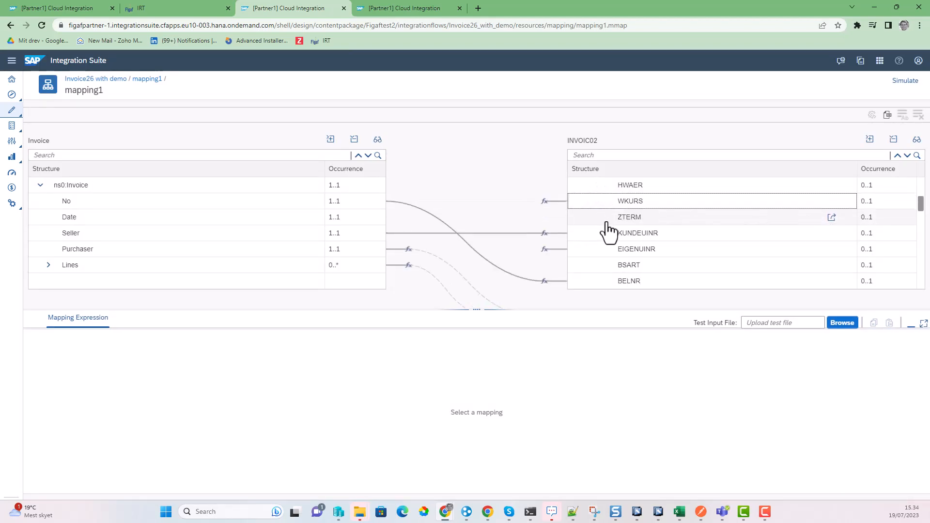
left_click(620, 205)
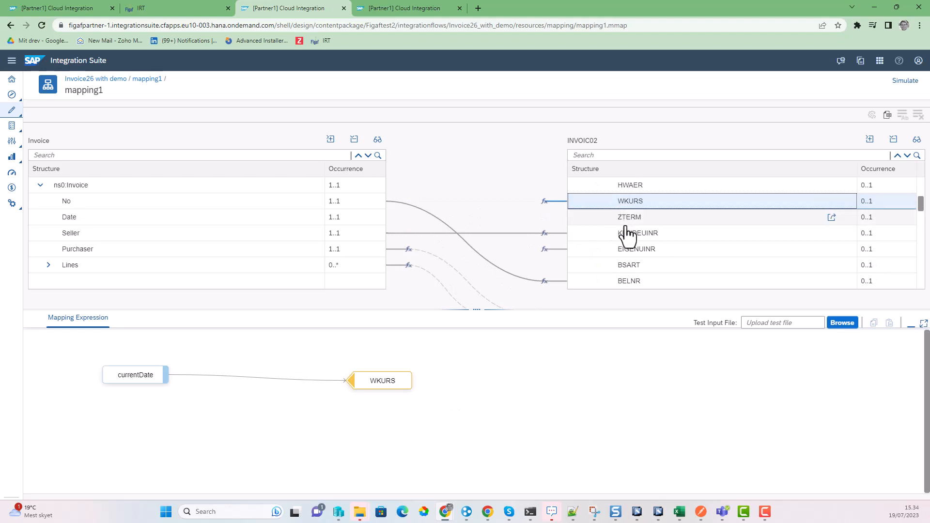
left_click(624, 233)
Step: View the OrderFunctions26.java source behind the PartnerName function, then close the library
left_click(236, 393)
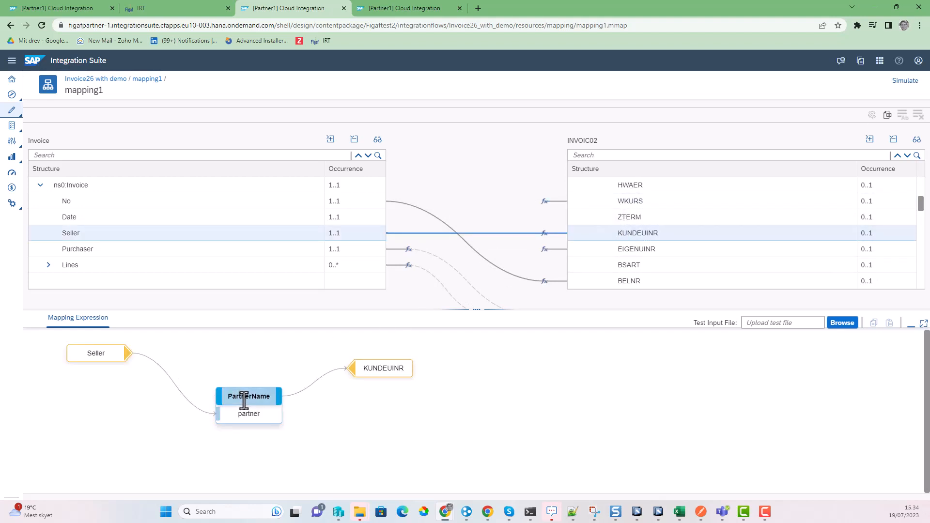
left_click(248, 378)
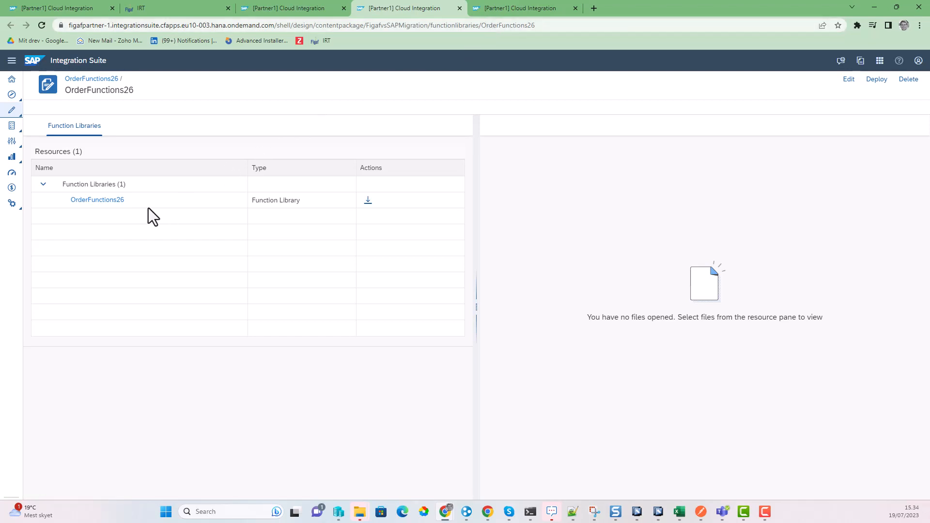
left_click(116, 199)
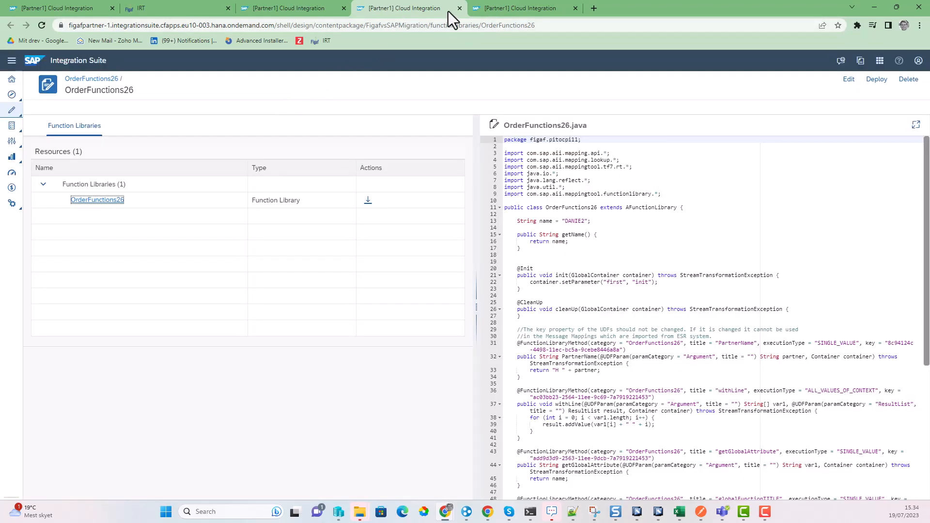
left_click(459, 8)
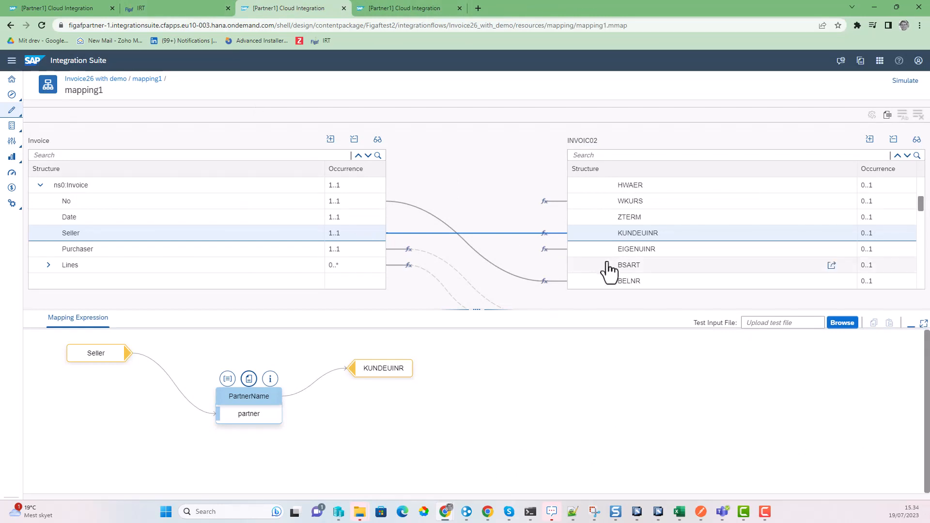
Step: Inspect the EIGENUINR, BELNR and BRGEW mappings, including the getGlobalConstant input parameter
left_click(630, 251)
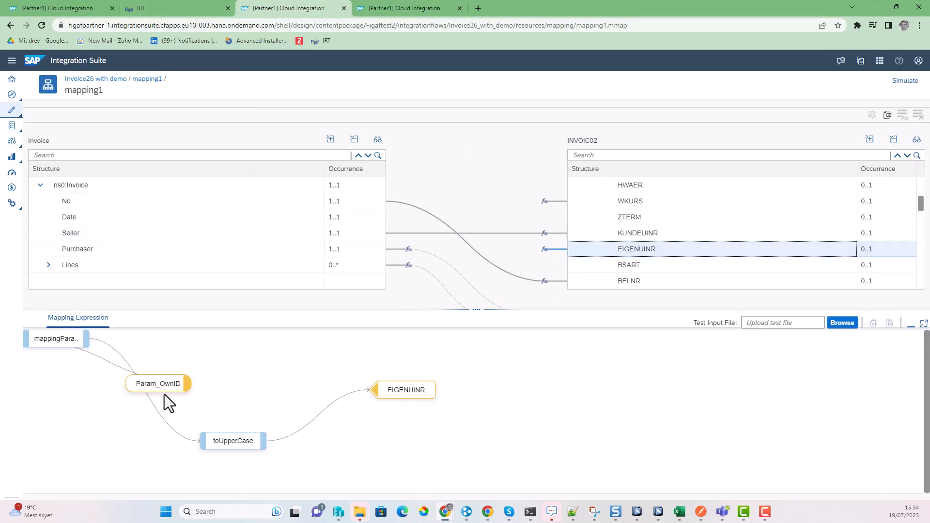
left_click(632, 284)
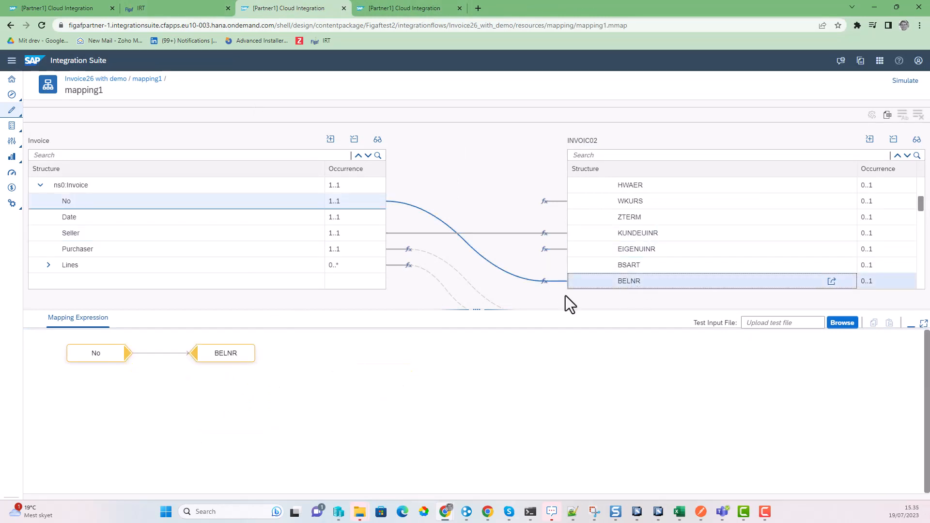
scroll(686, 225, "down", 2)
left_click(638, 221)
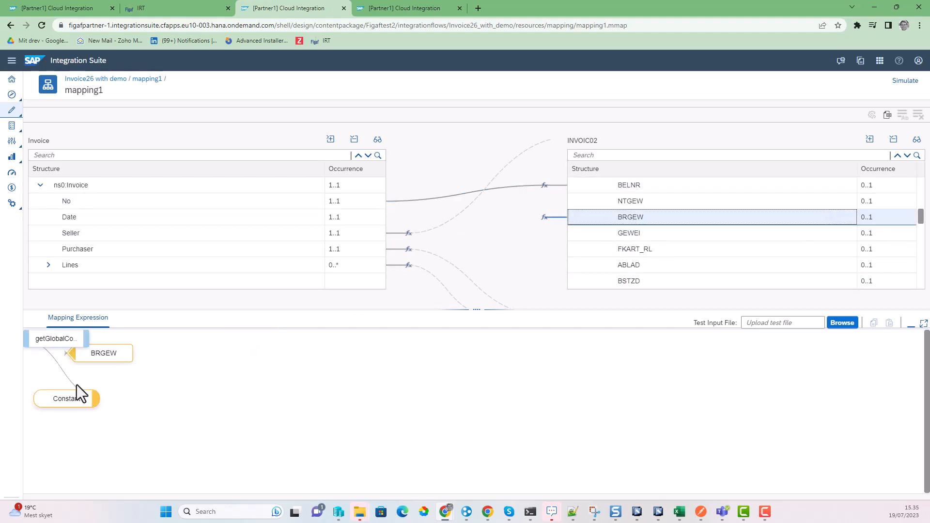
left_click(58, 338)
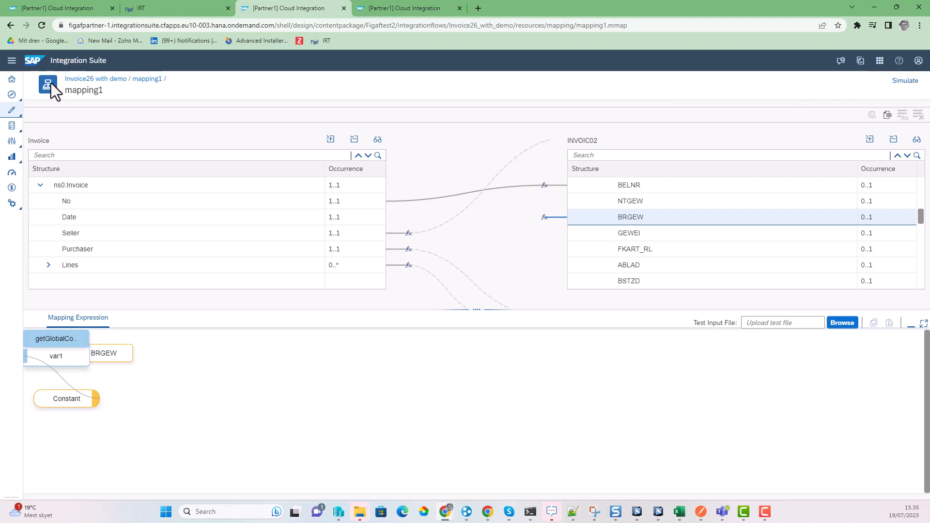
Step: Return to the Invoice26 with demo iFlow and deploy it, confirming with Yes and OK
left_click(96, 79)
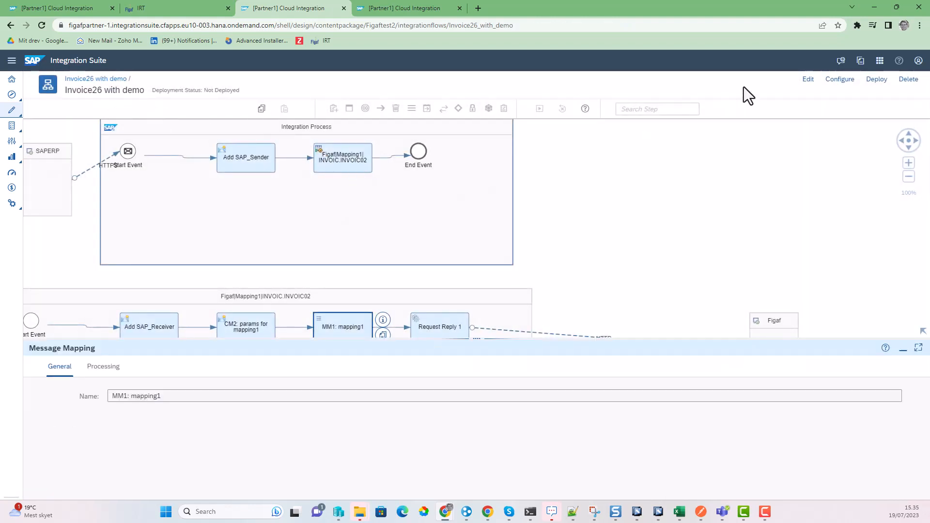
left_click(878, 79)
left_click(530, 298)
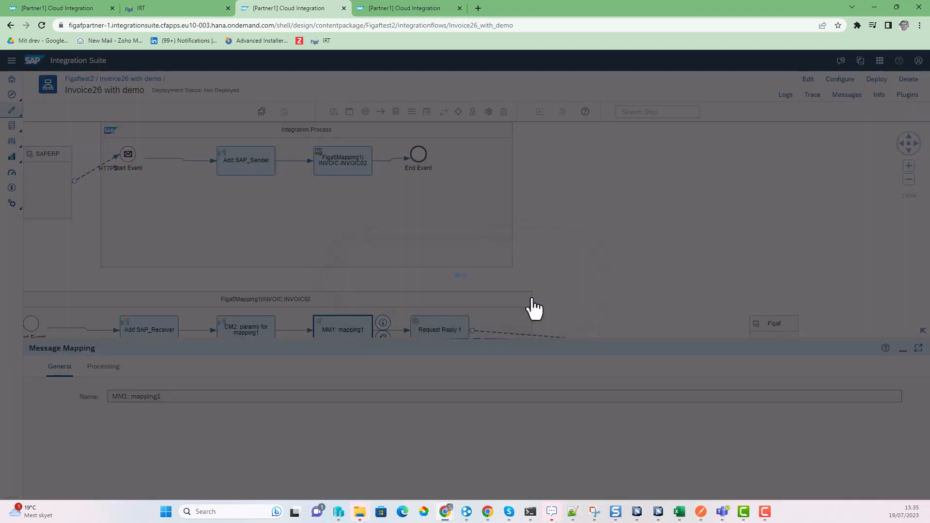
left_click(523, 296)
Step: In the PI to CPI overview, select Invoice26 with demo and open its PI test cases
left_click(173, 10)
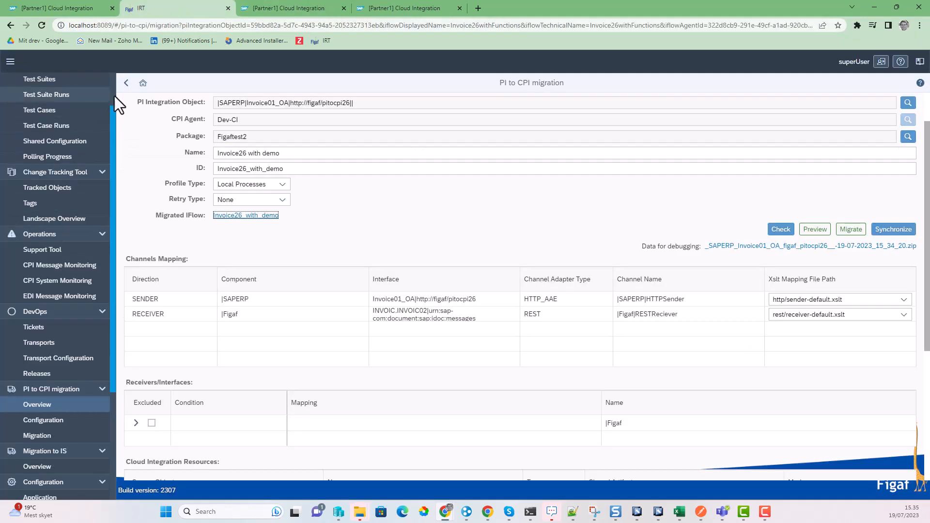
left_click(126, 83)
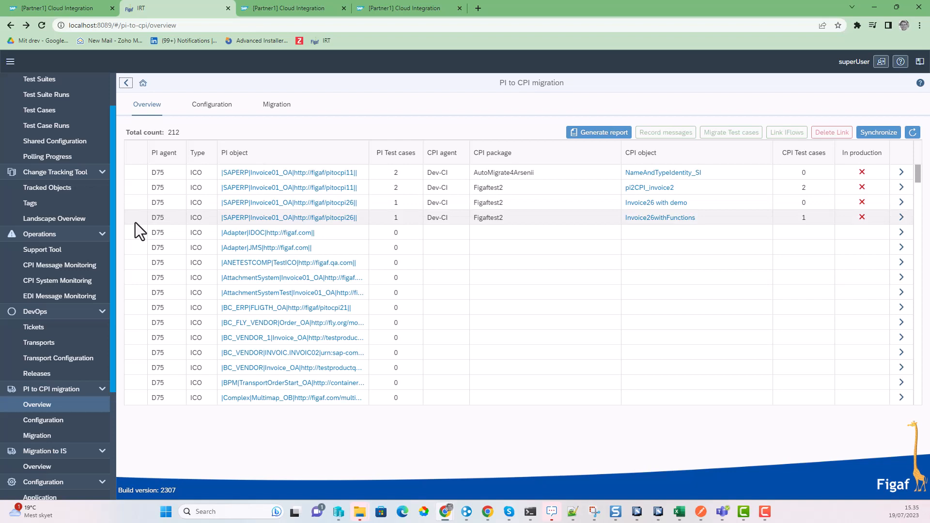
left_click(136, 208)
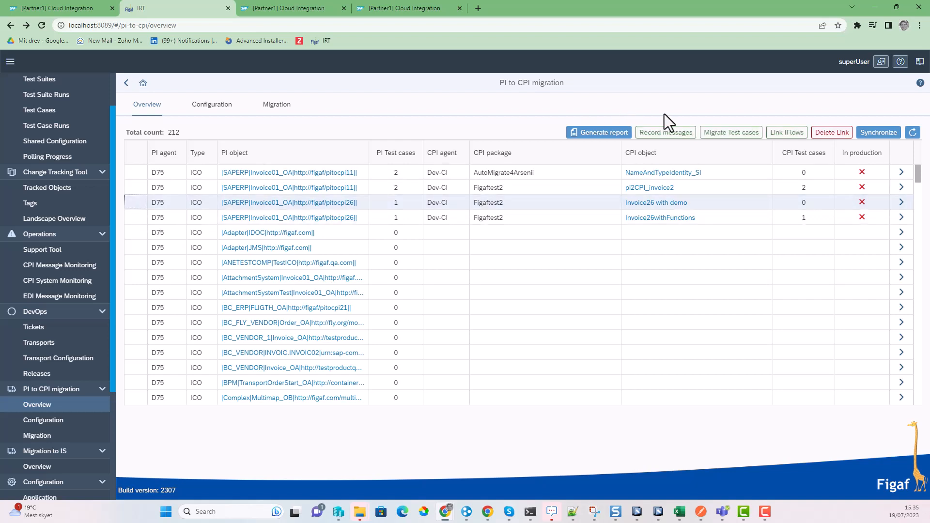
left_click(743, 137)
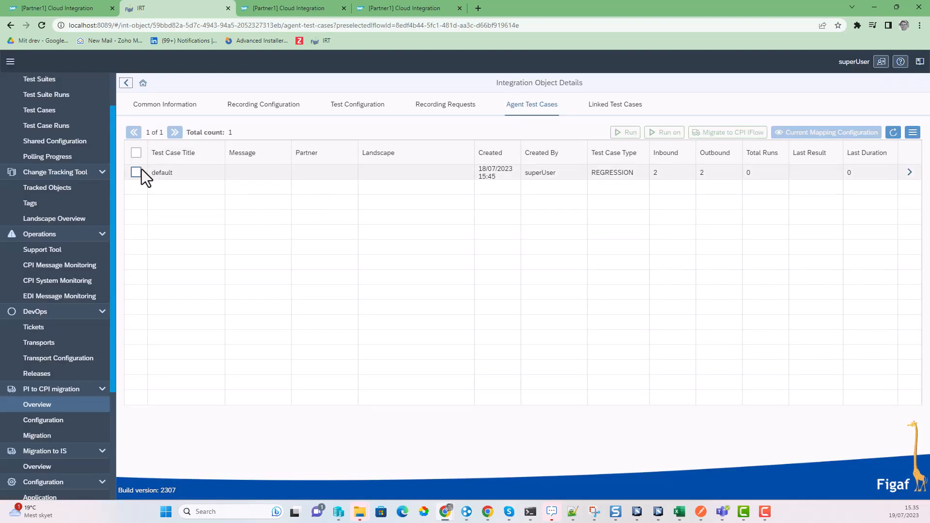
Step: Migrate the default test case to the CPI iFlow, adding it to existing test suite 26
left_click(136, 172)
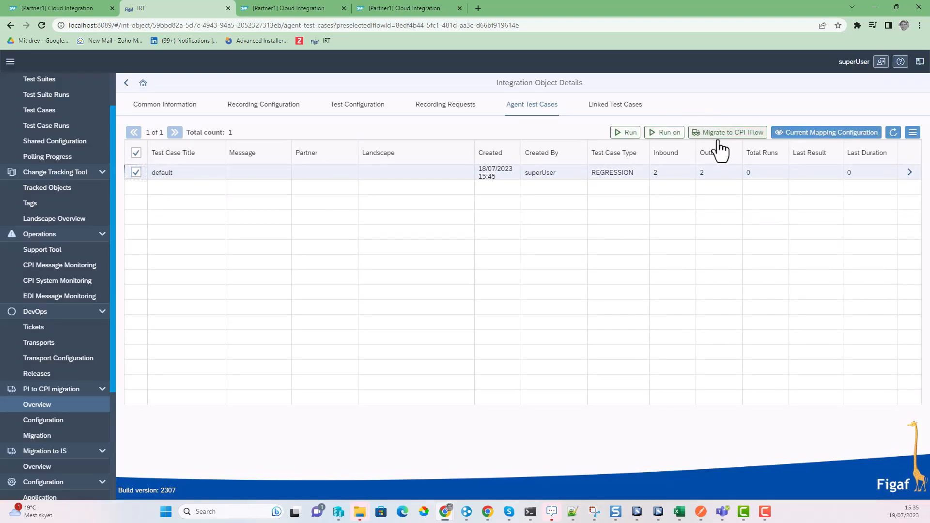
left_click(722, 133)
left_click(119, 191)
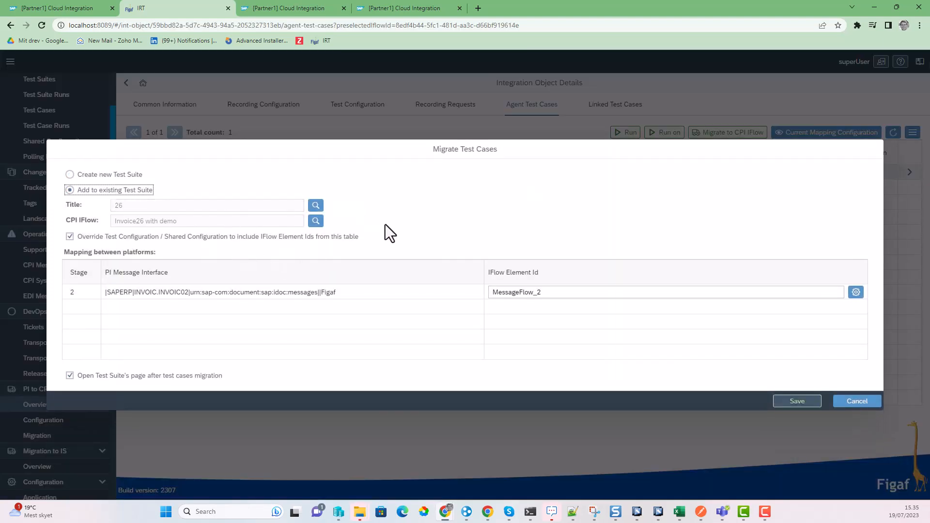
left_click(565, 293)
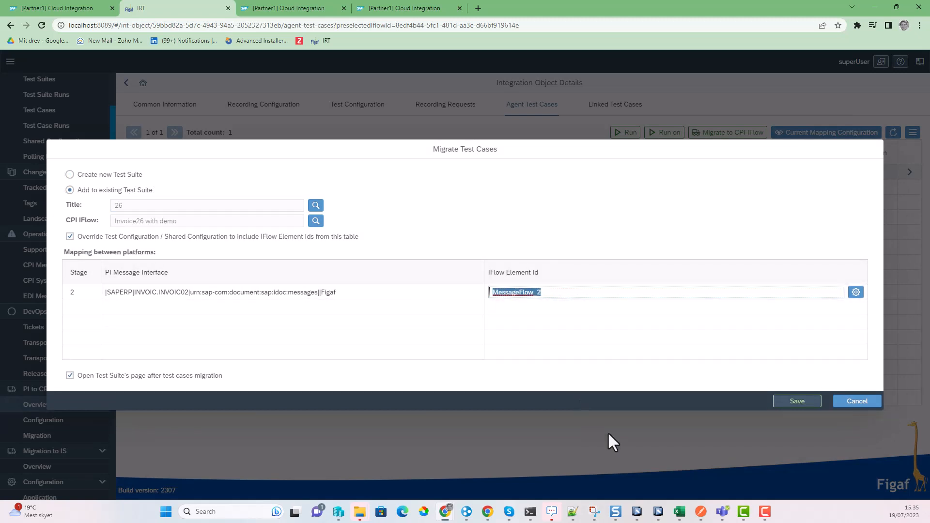
left_click(794, 401)
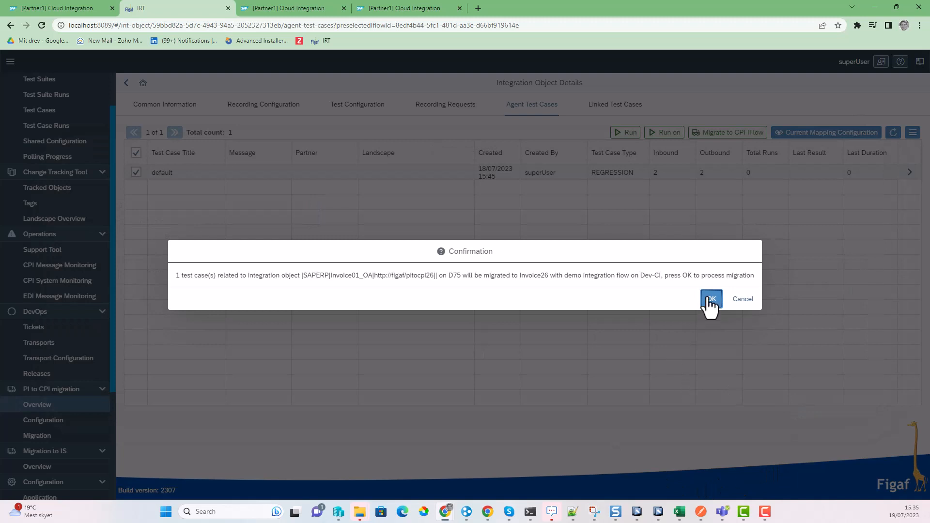
left_click(708, 297)
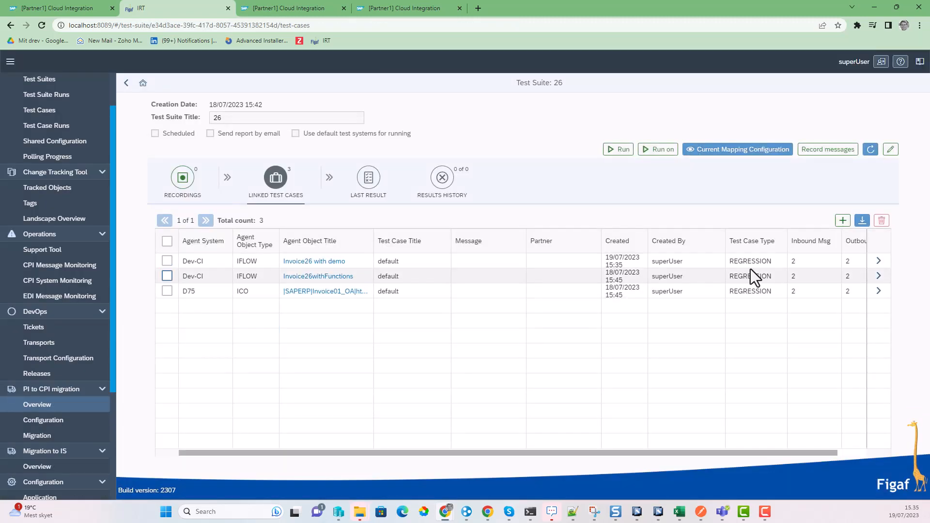
Step: Run the migrated Invoice26 with demo test case from its Testing Results
left_click(878, 261)
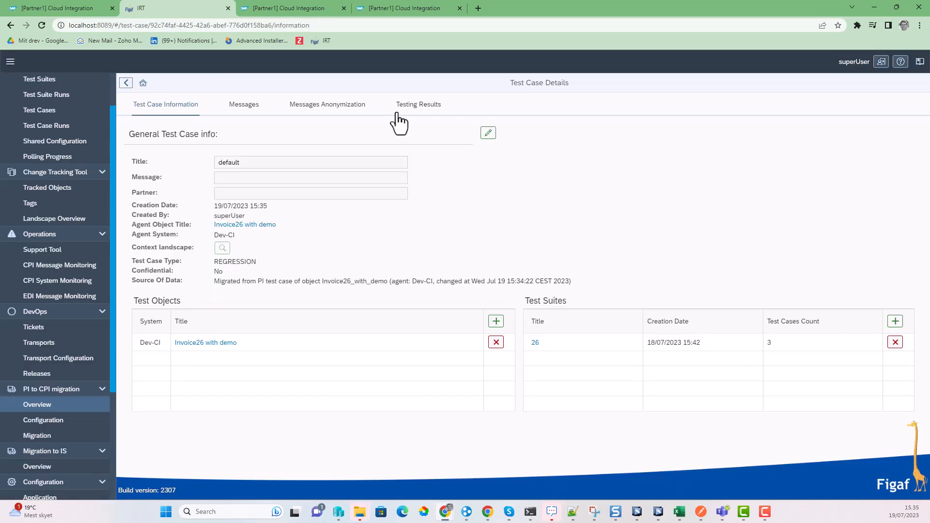
left_click(411, 106)
left_click(746, 136)
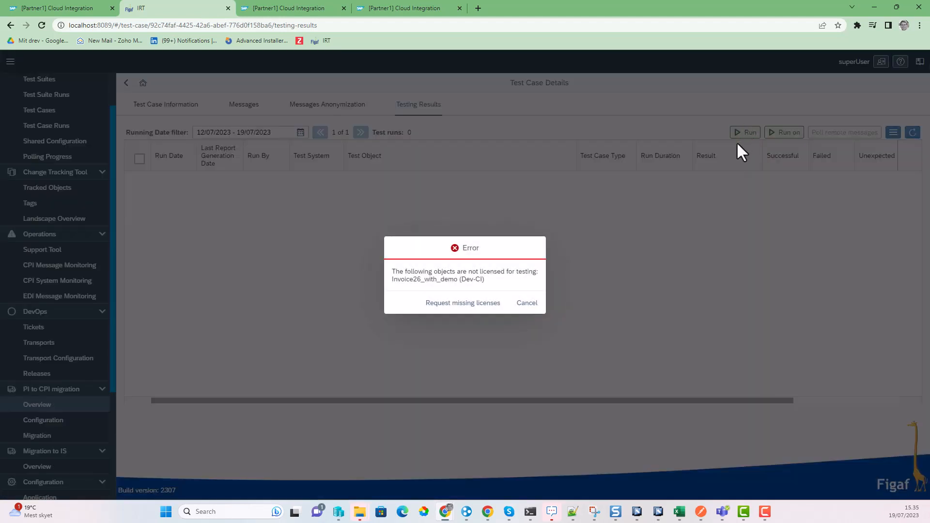
Step: Request the missing testing license, rerun, and open the UNFINISHED test run results
left_click(487, 311)
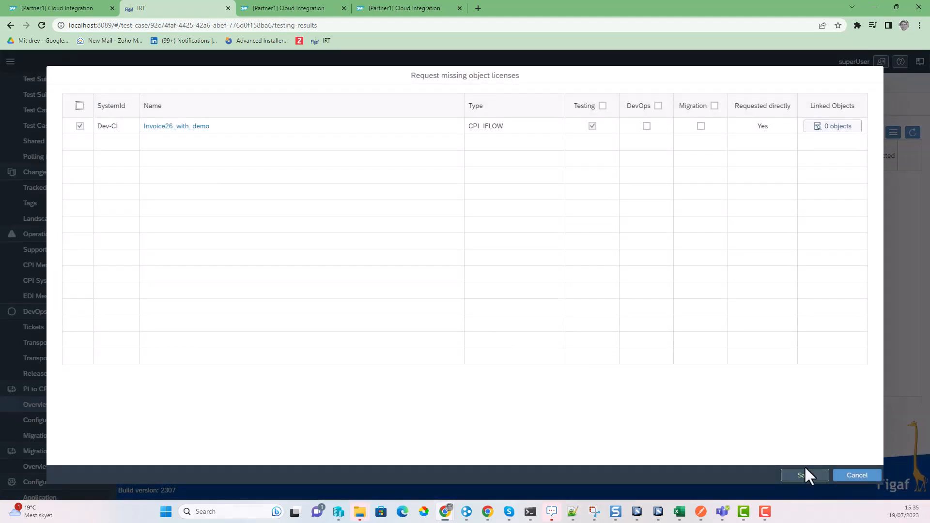
left_click(804, 475)
left_click(497, 304)
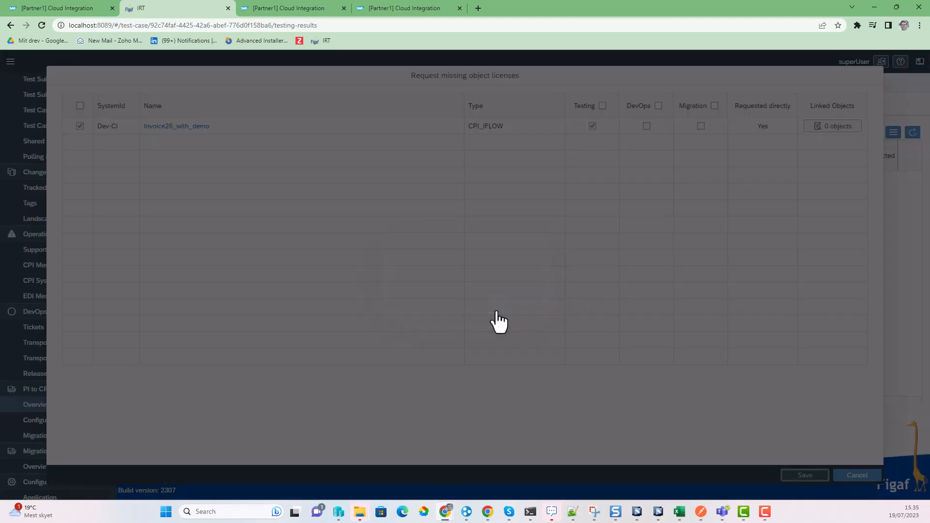
left_click(529, 299)
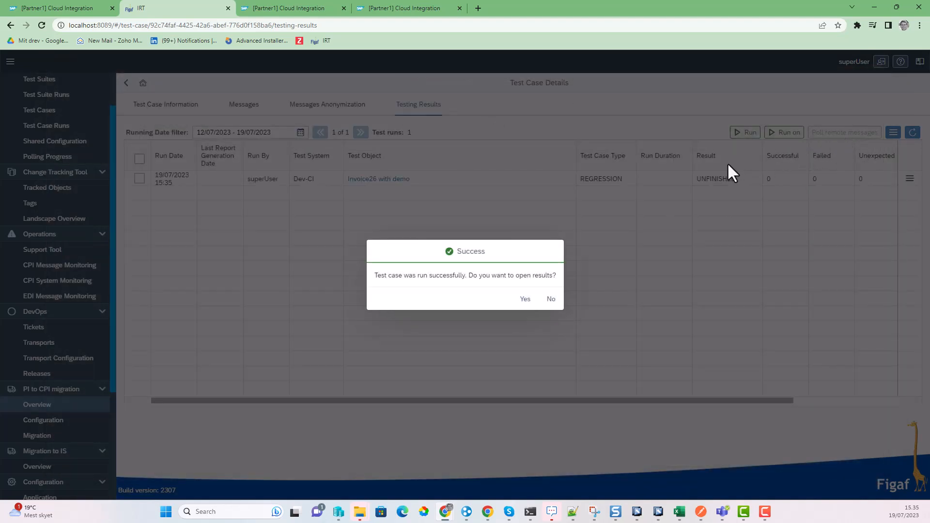
left_click(534, 298)
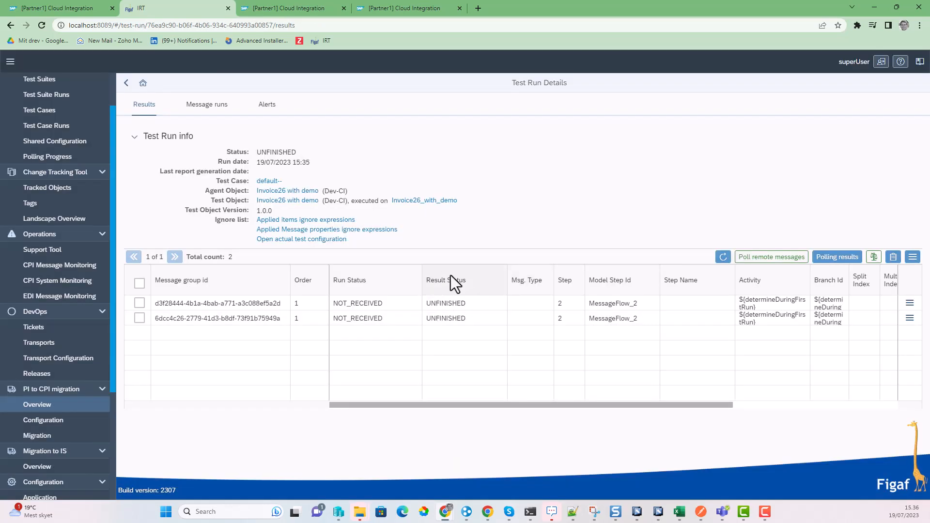
left_click(289, 6)
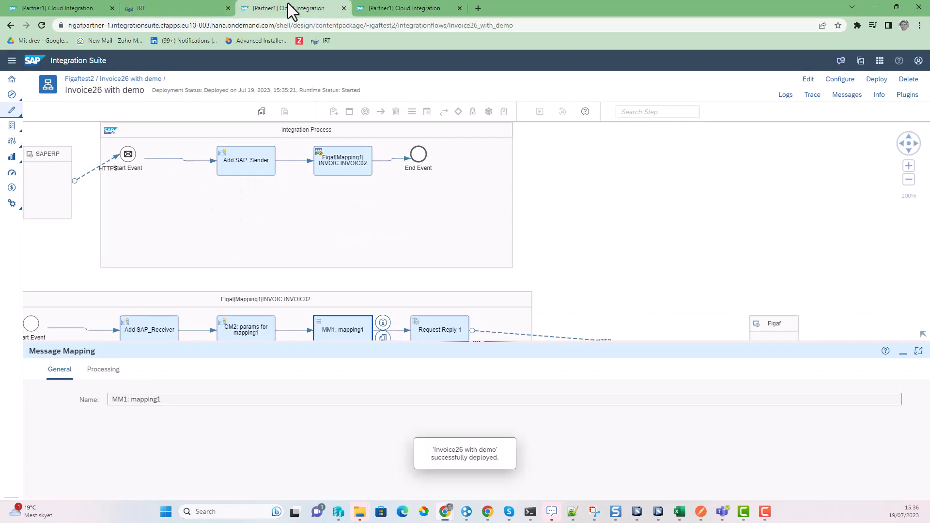
Step: Turn on inline debugging for Invoice26 with demo via CPI Helper, then return to Figaf IRT
left_click(846, 94)
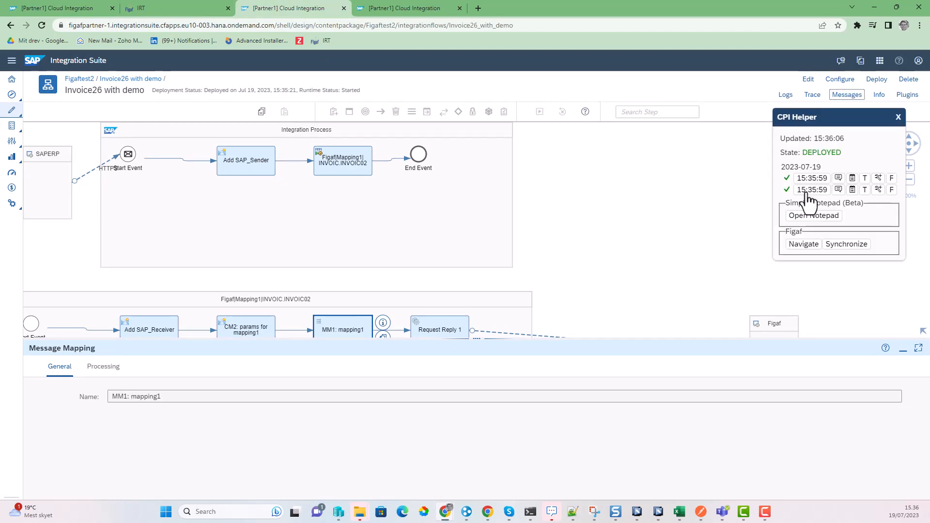
left_click(877, 177)
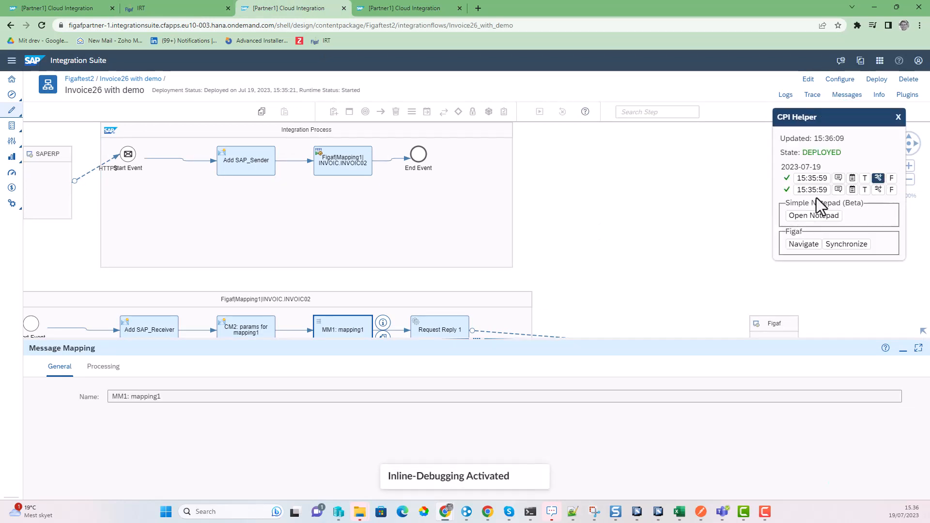
left_click_drag(588, 246, 618, 173)
left_click(146, 8)
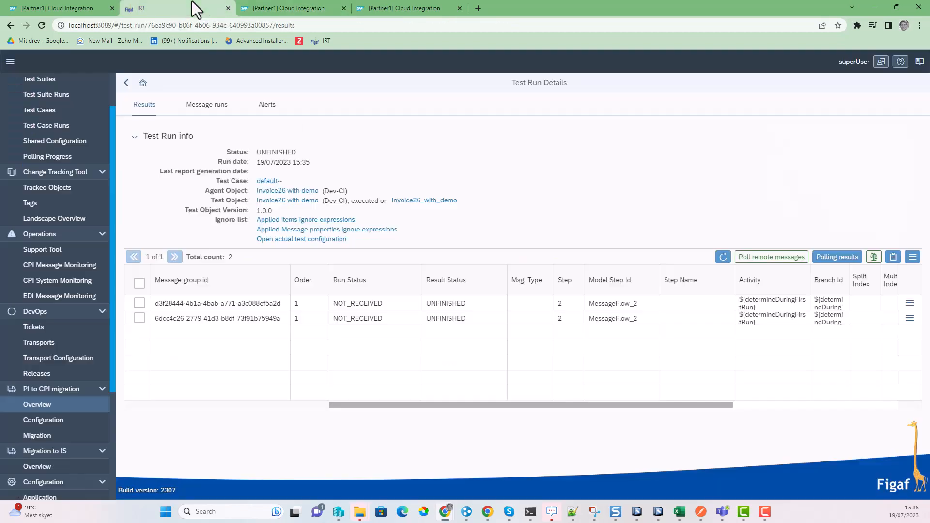
Step: Refresh, open the first message's Diffs, and add /INVOIC02/IDOC/E1EDK01/WKURS to the ignore list
left_click(723, 256)
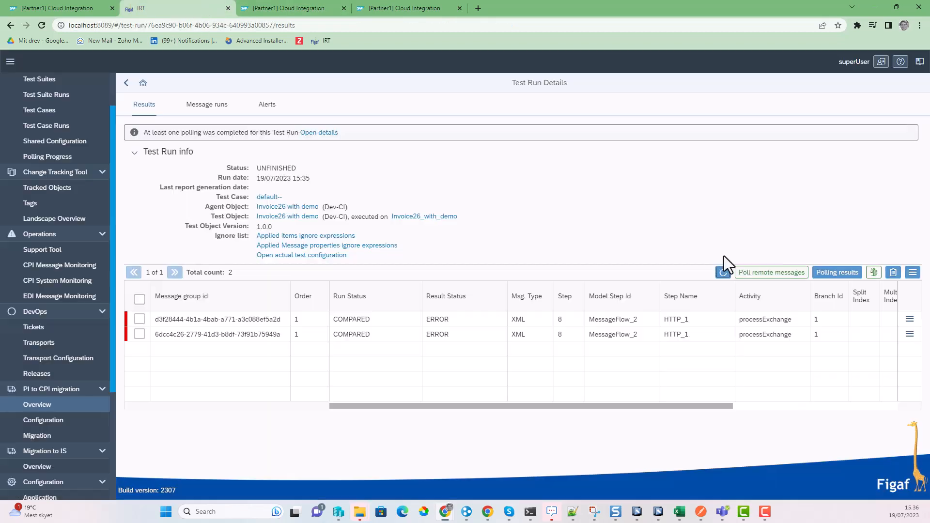
left_click(910, 320)
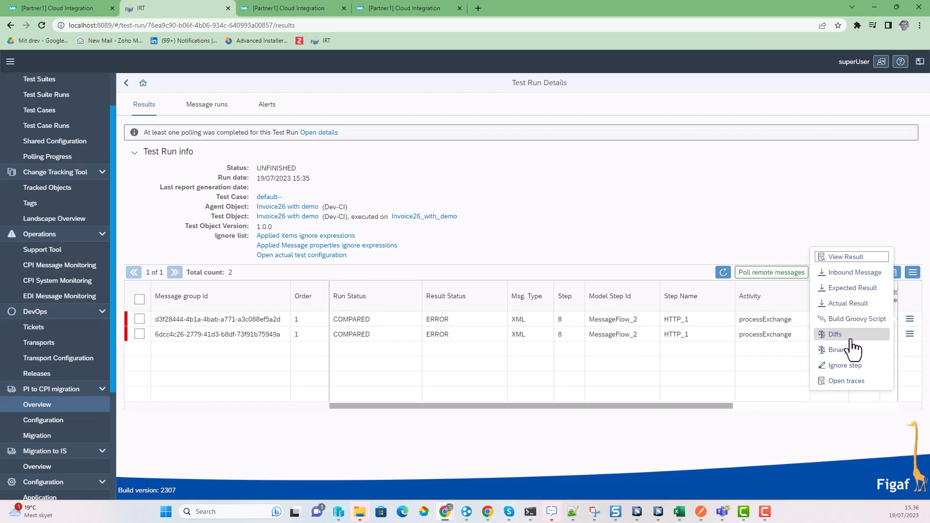
left_click(849, 334)
left_click(195, 154)
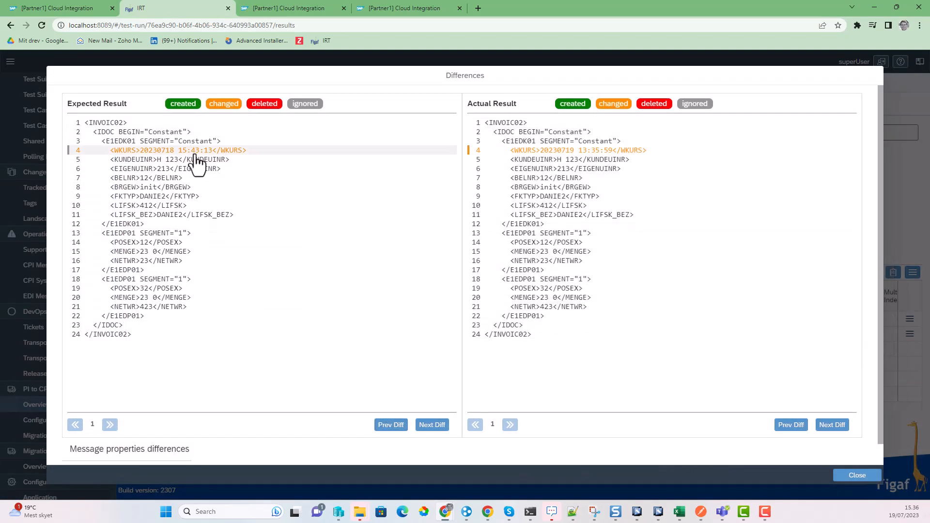
left_click(194, 154)
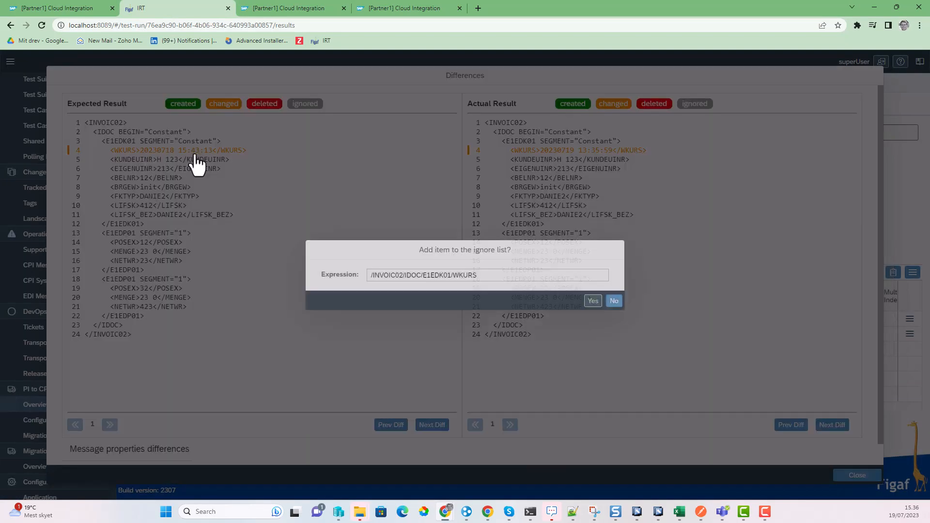
left_click(589, 300)
left_click(526, 297)
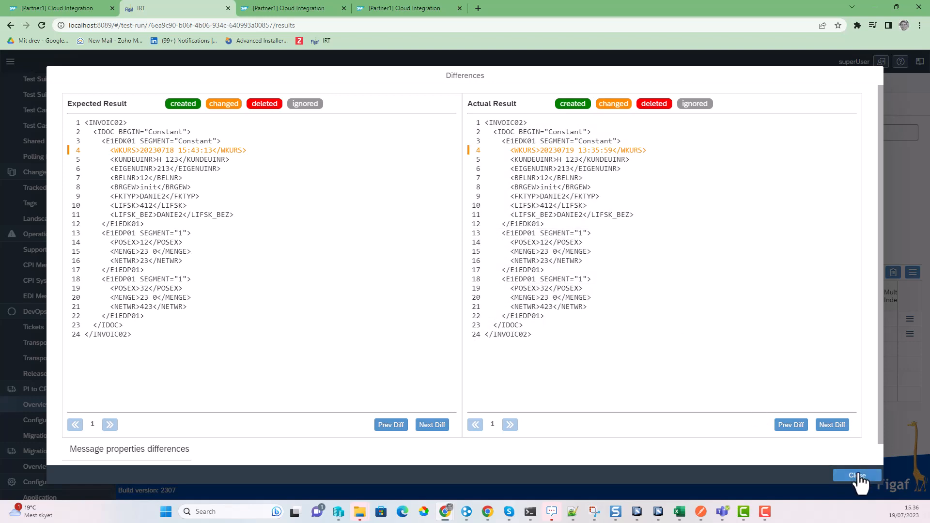
left_click(858, 479)
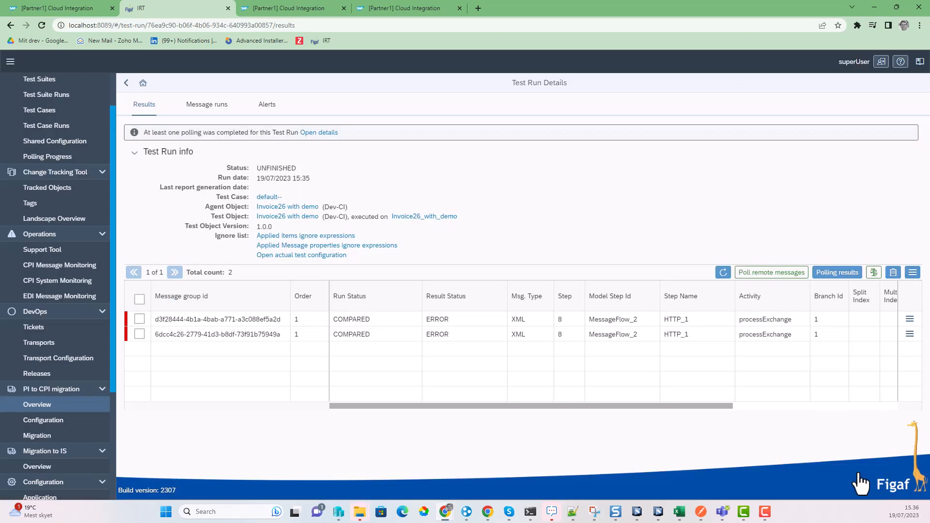
Step: Poll results with a full comparison and refresh until both messages show SUCCESS
left_click(852, 276)
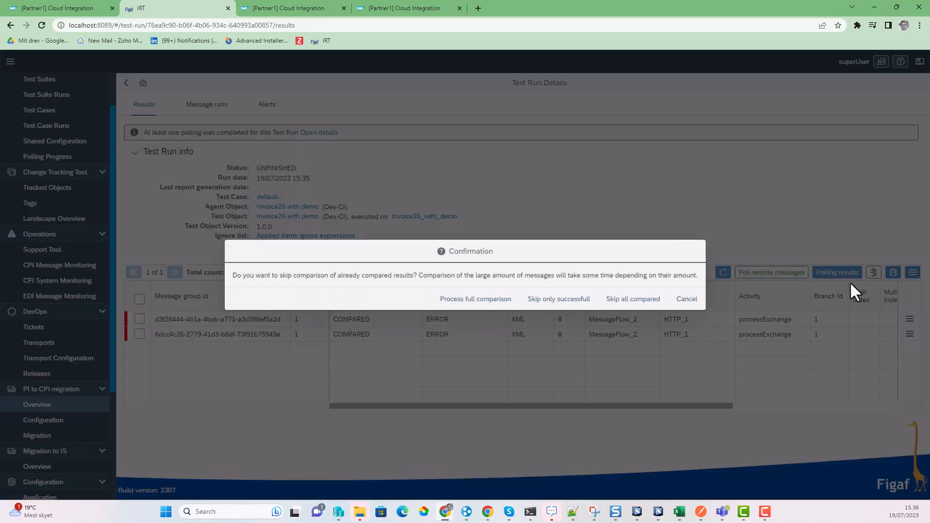
left_click(478, 298)
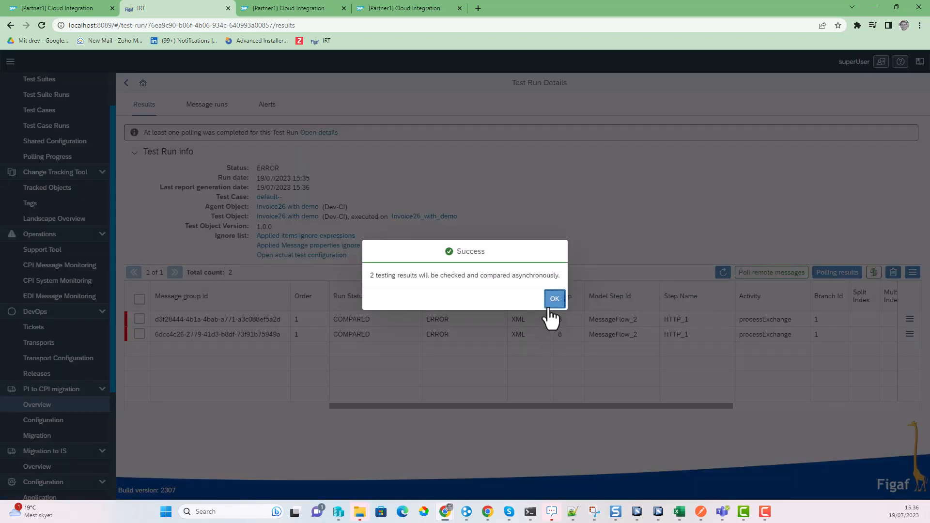
left_click(553, 299)
left_click(721, 272)
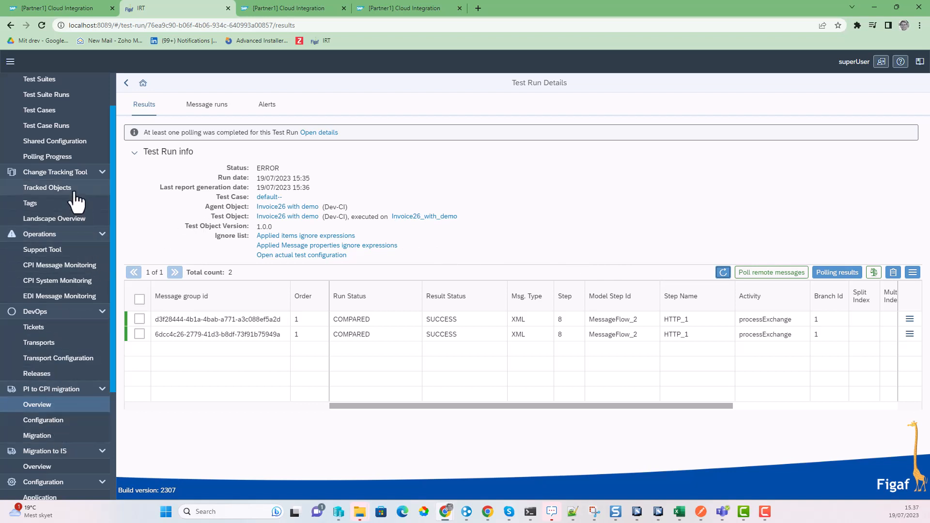
Step: Assign Invoice26_with_demo to a new ticket 'demo live' on the sampledev->sampleqa landscape
left_click(49, 188)
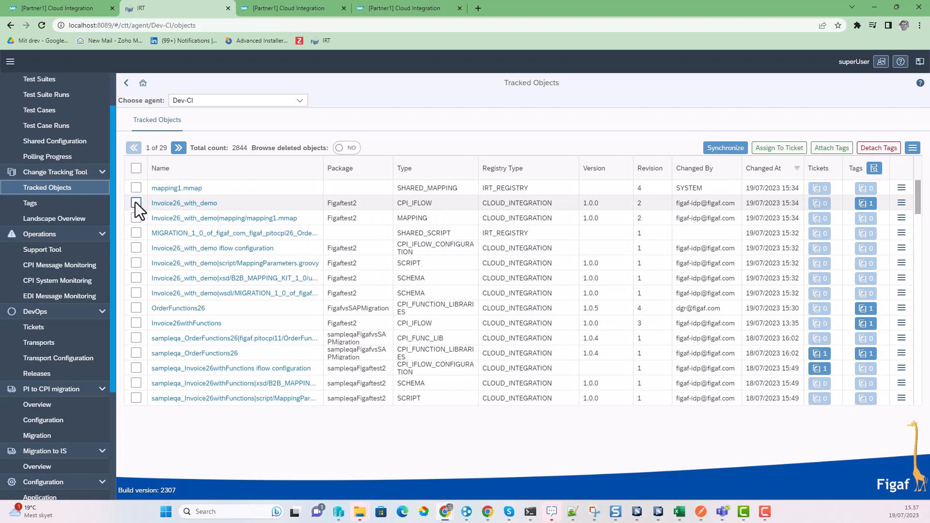
left_click(136, 202)
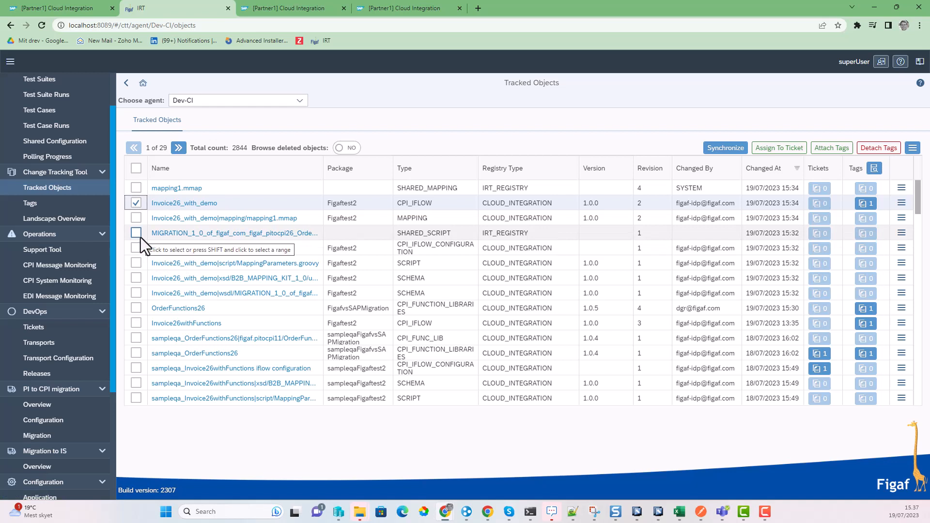
left_click(777, 150)
left_click(465, 217)
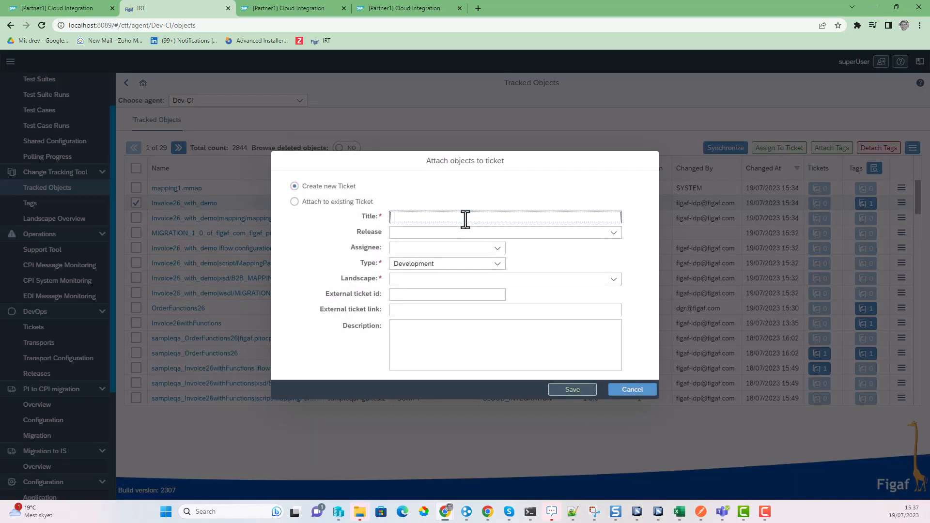
type("demo live")
left_click(613, 279)
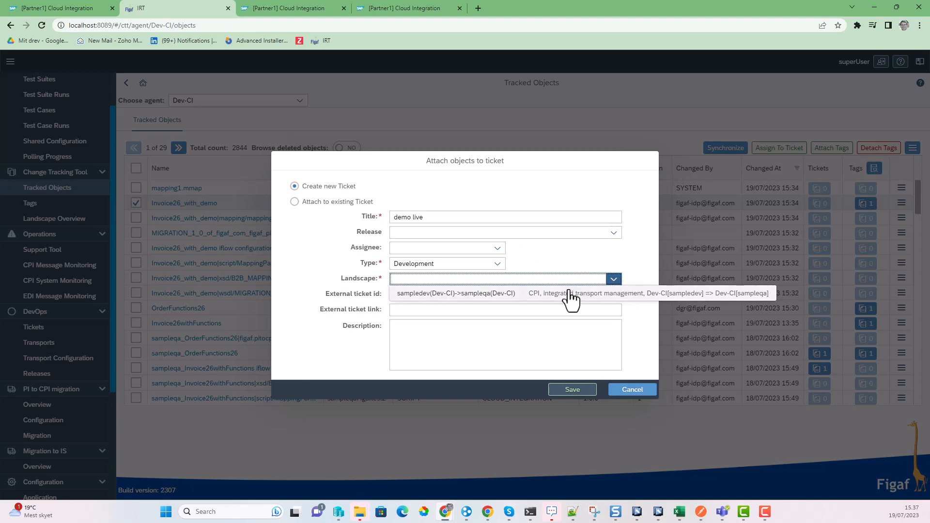
left_click(570, 299)
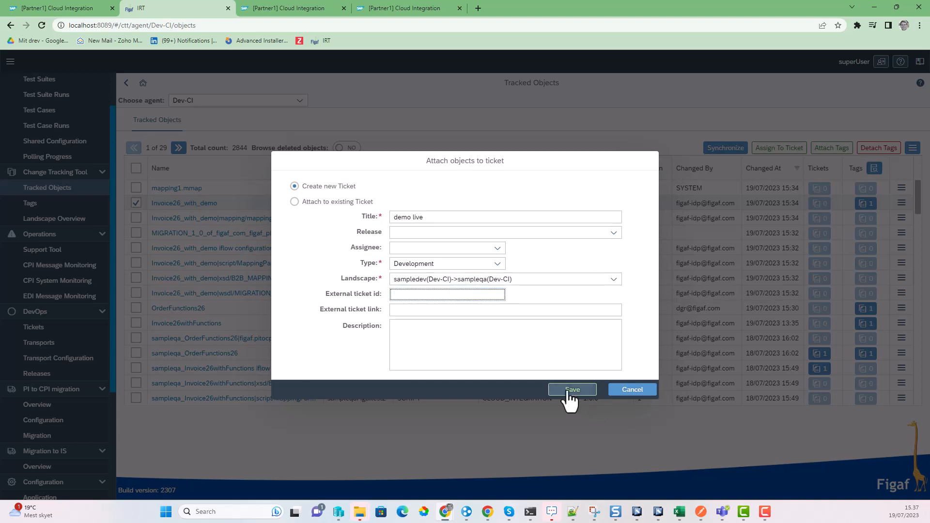
left_click(567, 392)
Step: Request the missing license for the iFlow and open the created ticket ISSUE-3
left_click(477, 304)
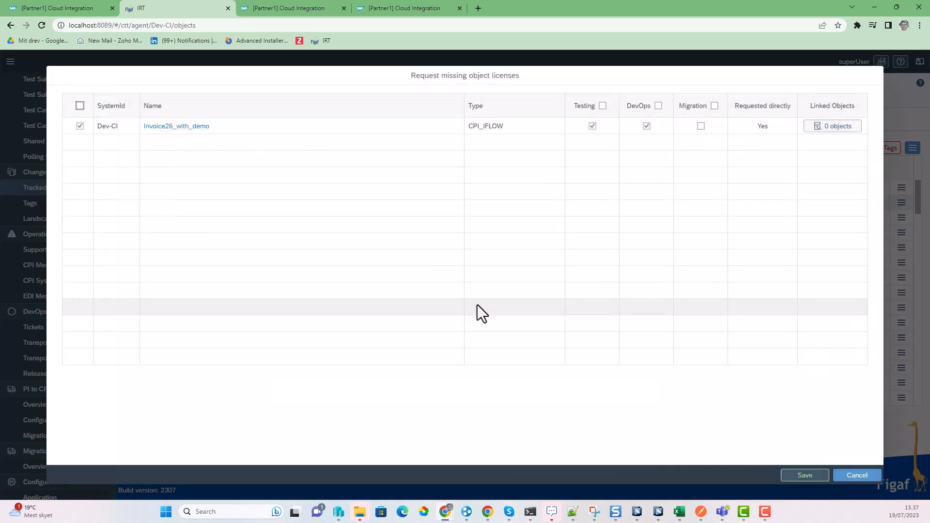
left_click(810, 476)
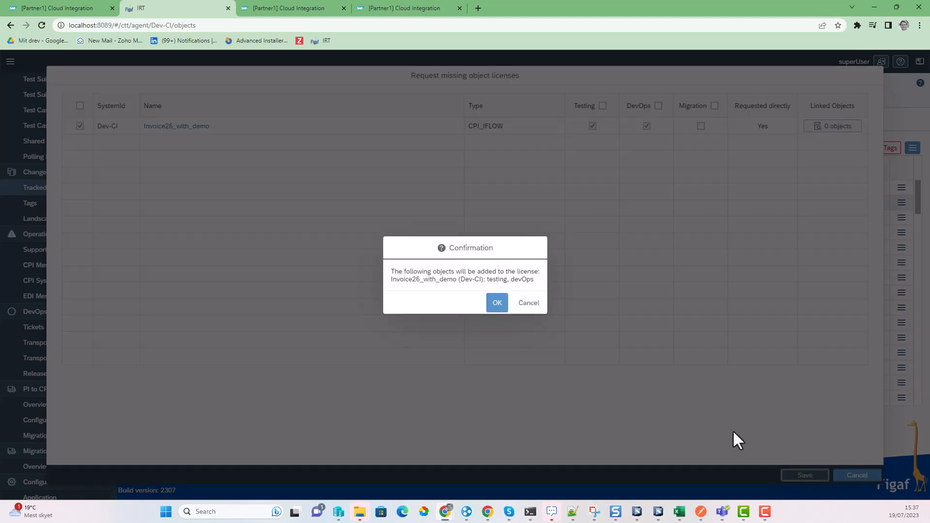
left_click(495, 305)
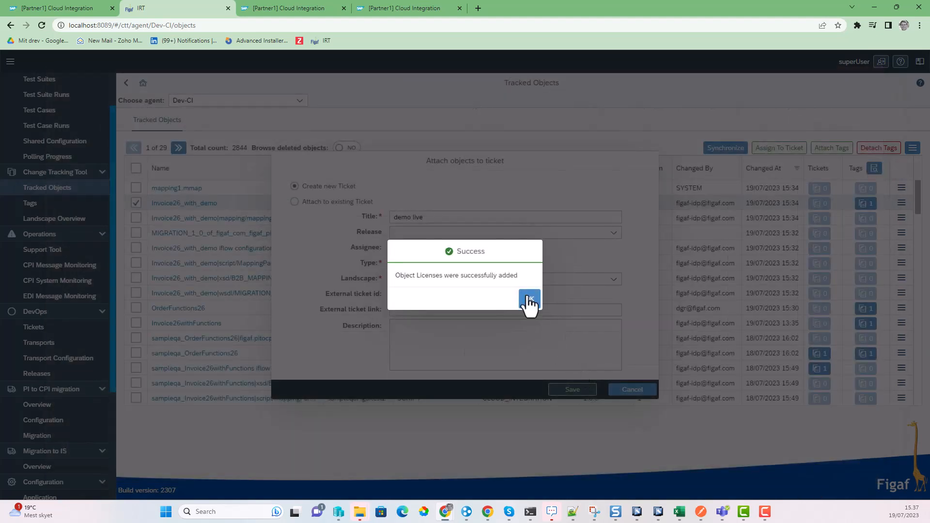
left_click(528, 298)
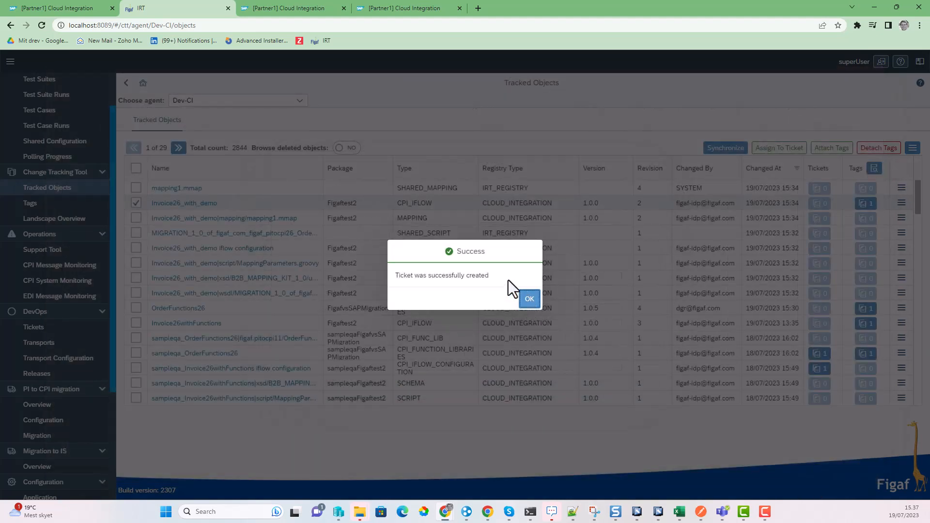
left_click(531, 300)
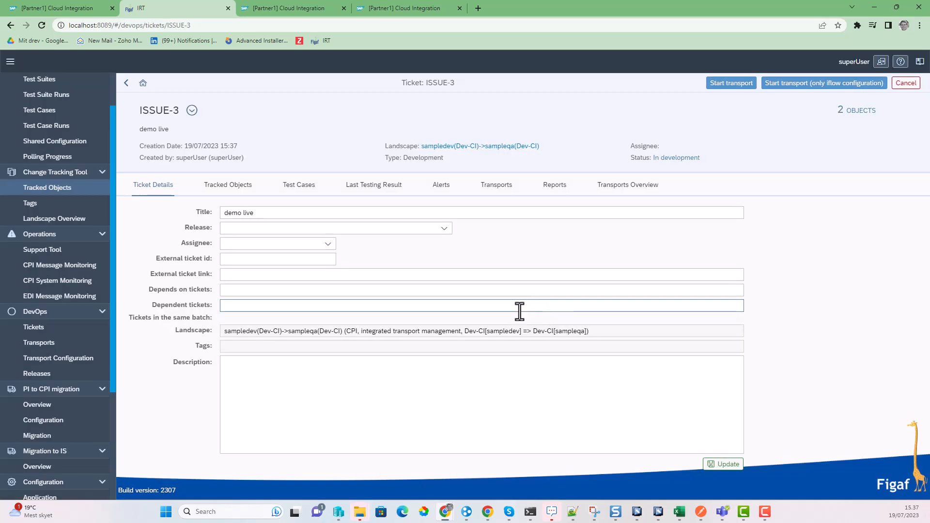
Step: Start the transport of Invoice26_with_demo from ISSUE-3 and open the resulting TRANSPORT-5
left_click(225, 186)
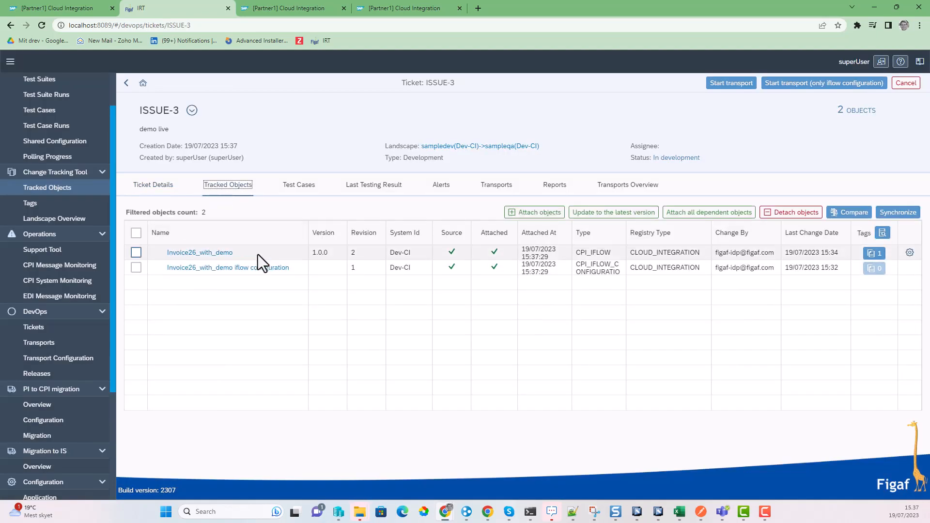
left_click(135, 252)
left_click(725, 86)
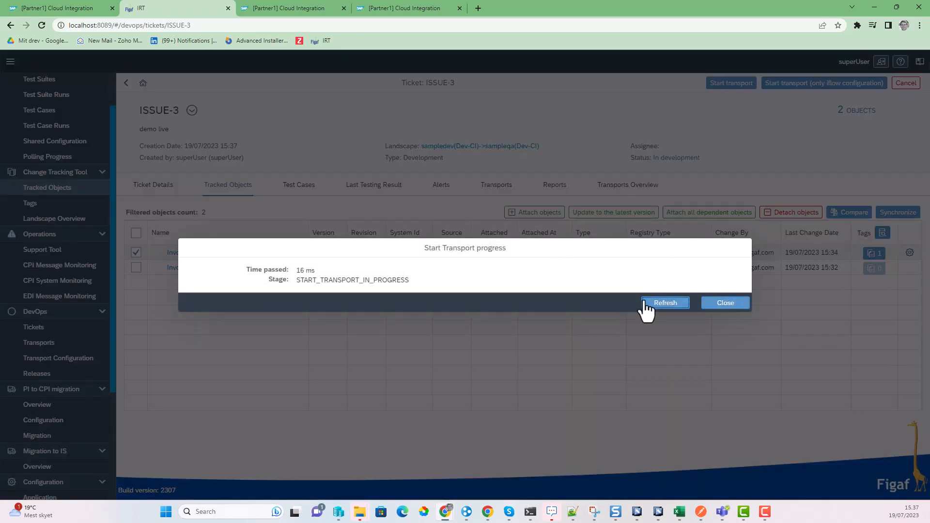
left_click(655, 303)
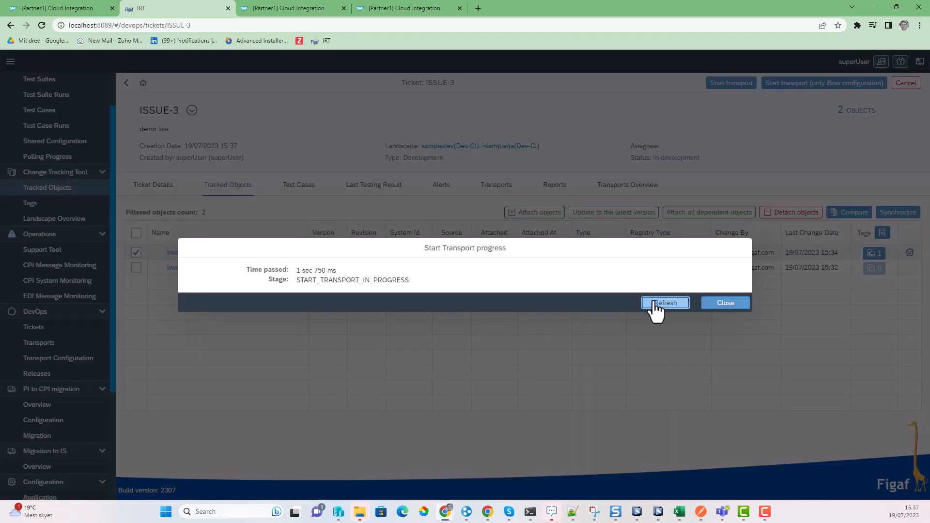
left_click(655, 304)
left_click(655, 304)
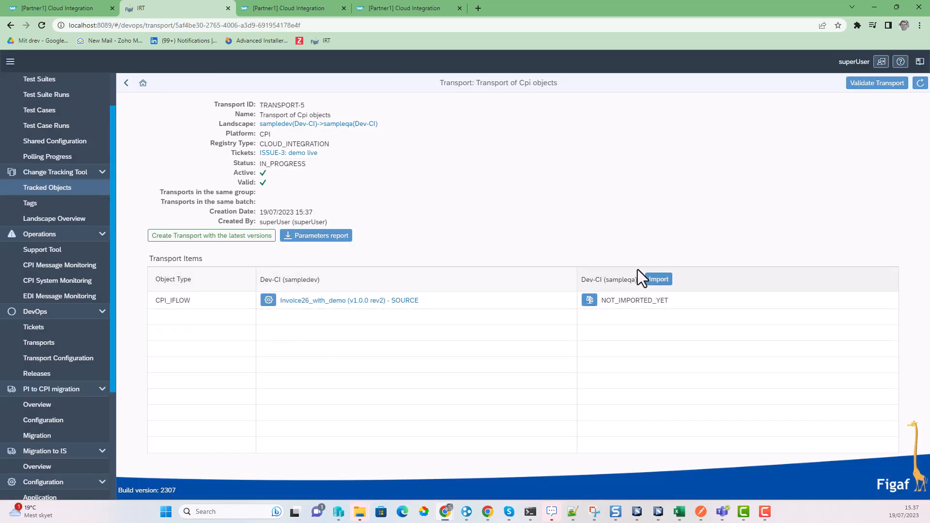
left_click(267, 300)
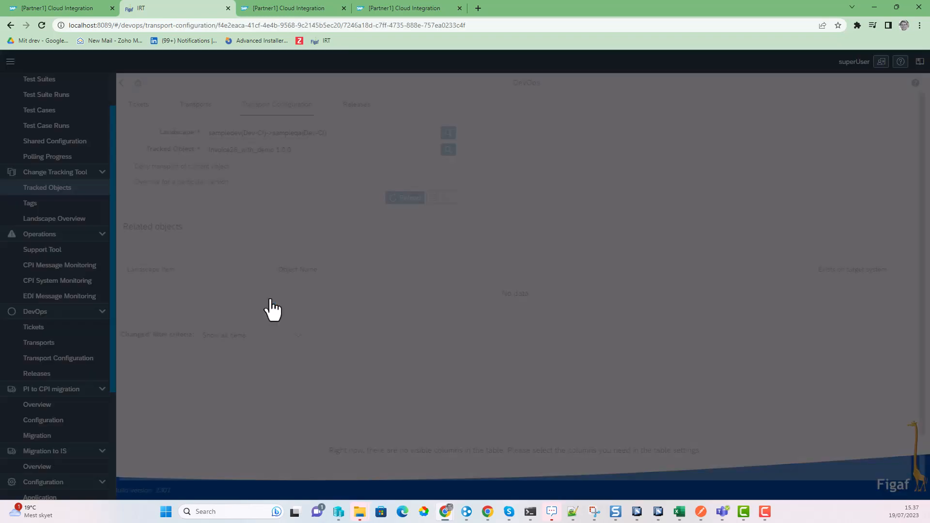
scroll(525, 395, "down", 2)
scroll(525, 395, "down", 1)
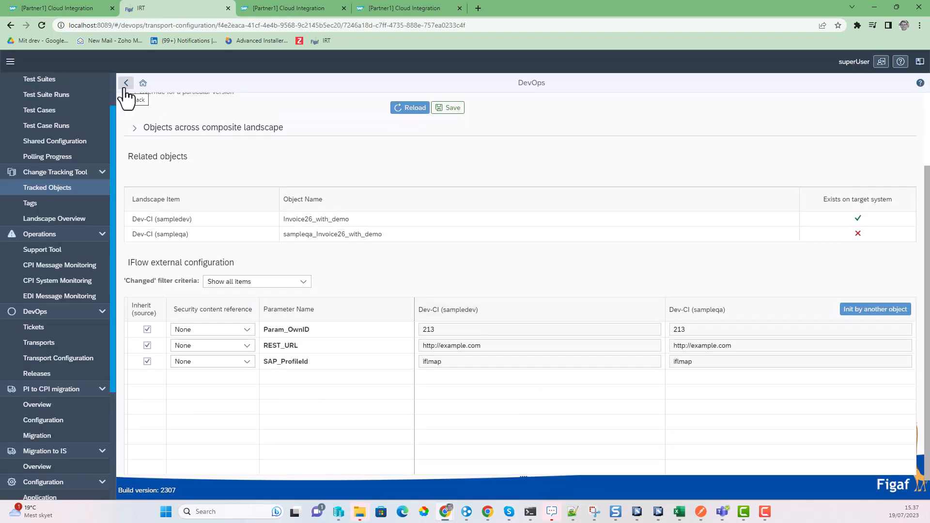
left_click(148, 345)
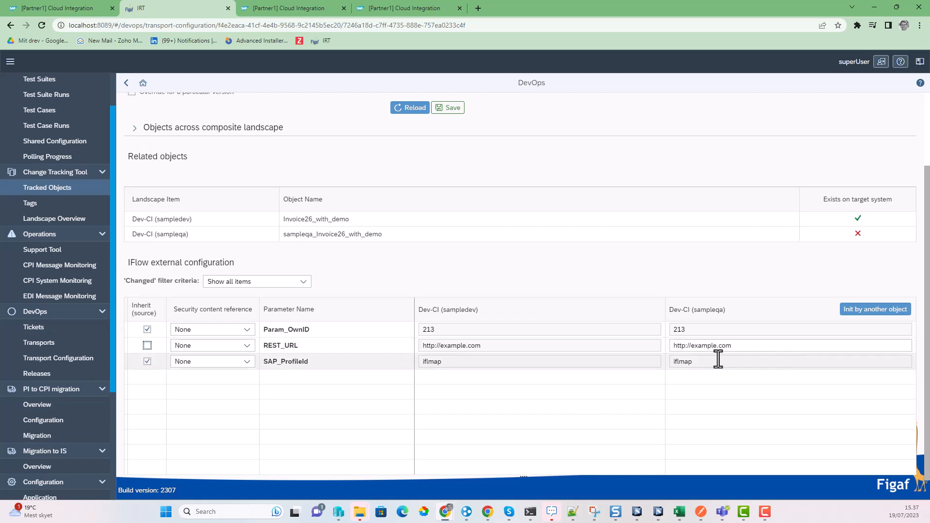
double_click(699, 345)
type("sap")
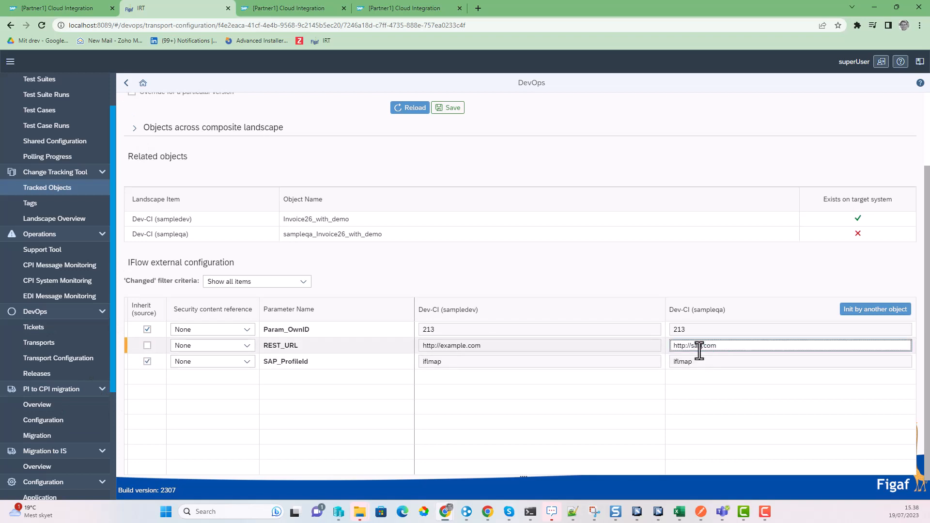
left_click(445, 109)
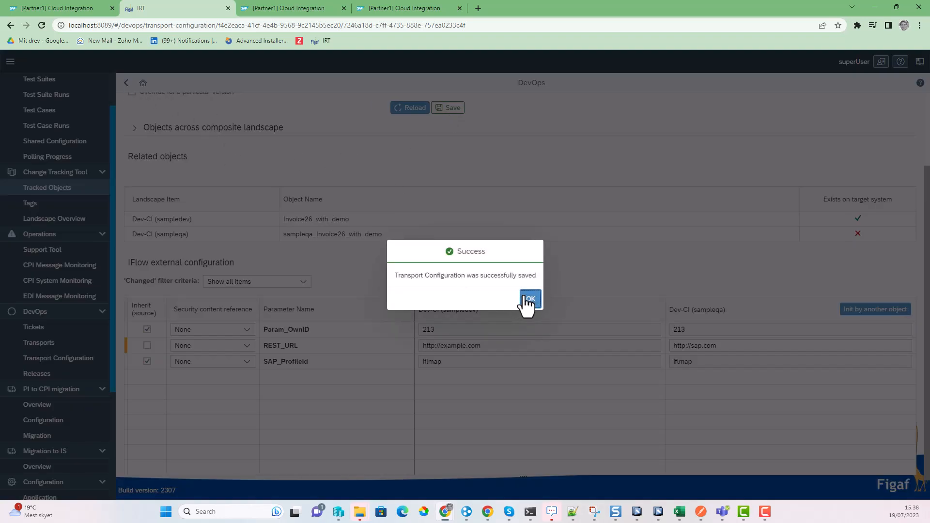
left_click(528, 299)
left_click(126, 83)
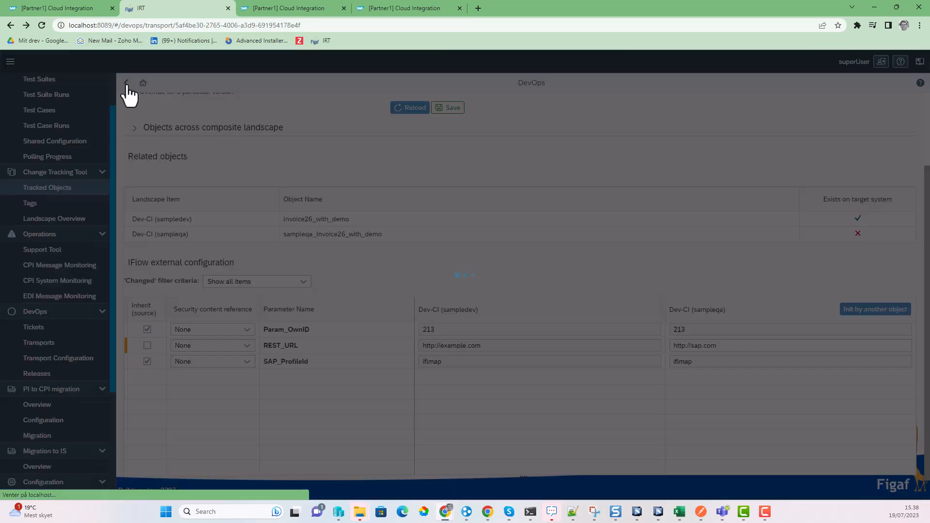
Step: Import TRANSPORT-5 into sampleqa and open the resulting sampleqa_Invoice26_with_demo tracked object
left_click(664, 283)
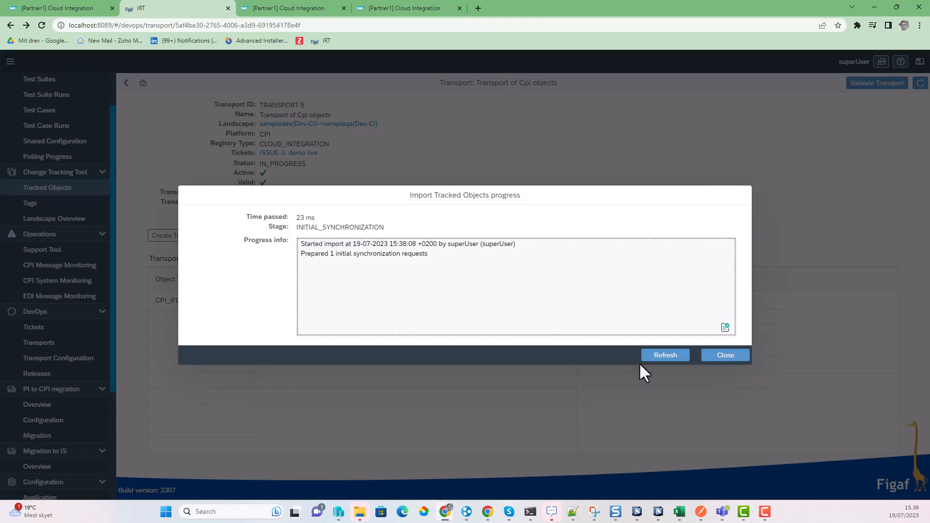
left_click(657, 358)
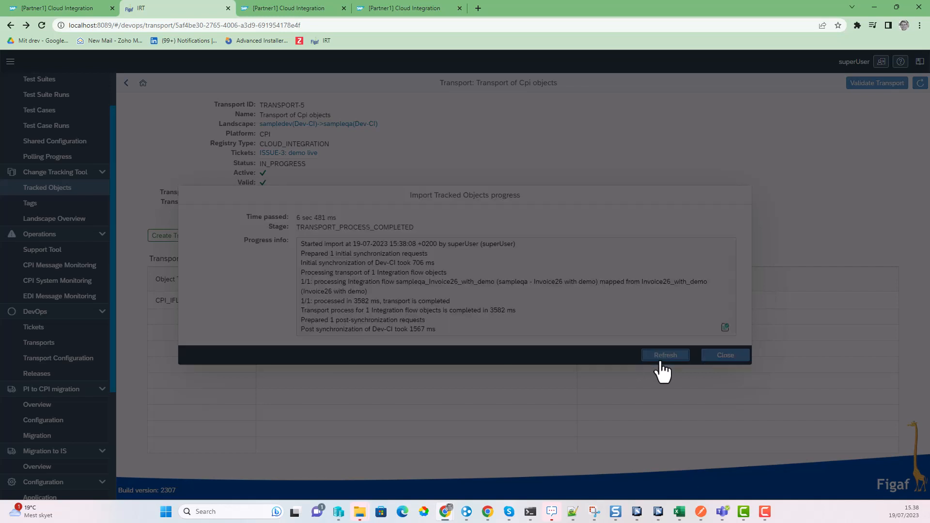
left_click(708, 357)
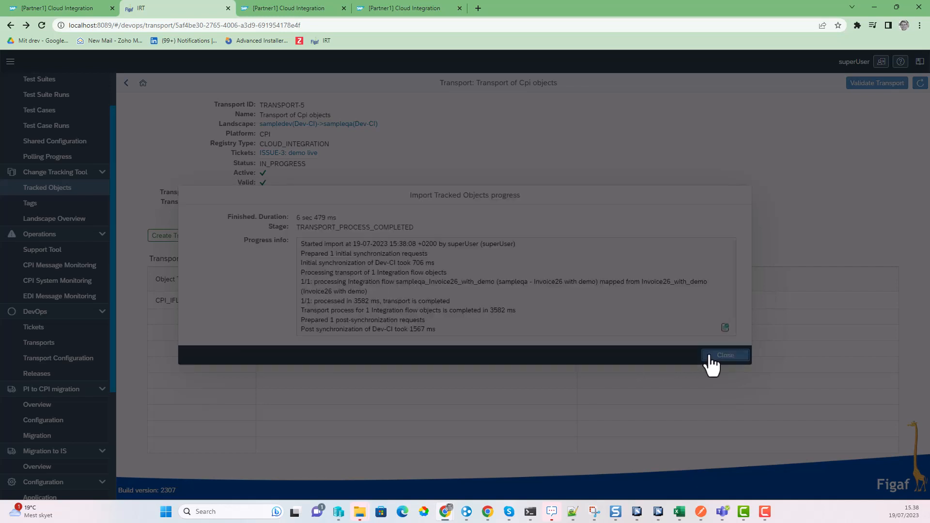
left_click(664, 313)
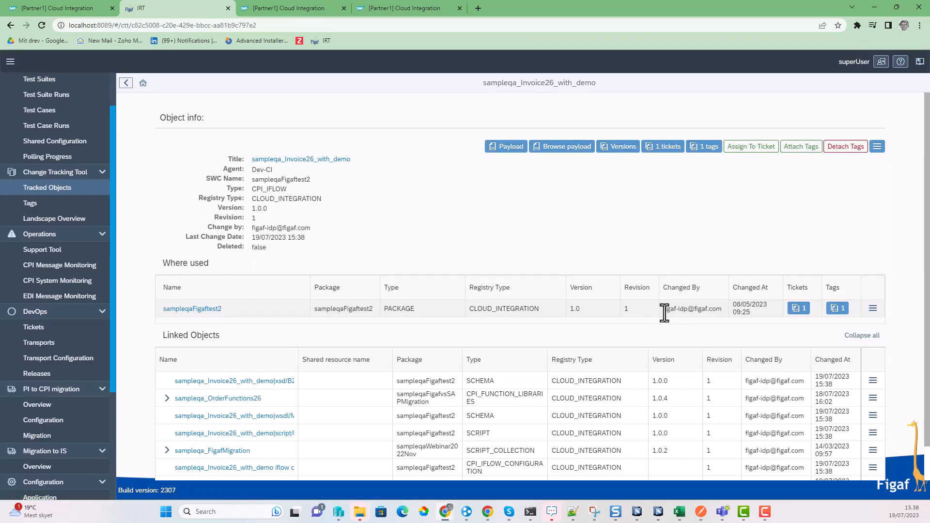
Step: Check the sampleqa - Invoice26 with demo iFlow's references: sampleqa - FigafMigration and sampleqa -OrderFunctions26
left_click(291, 161)
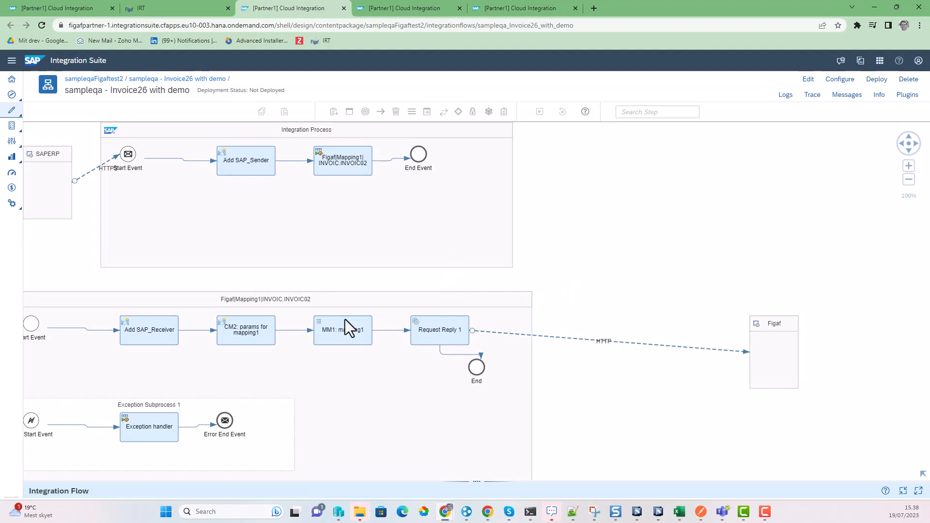
left_click_drag(541, 480, 539, 351)
left_click(310, 382)
left_click(256, 384)
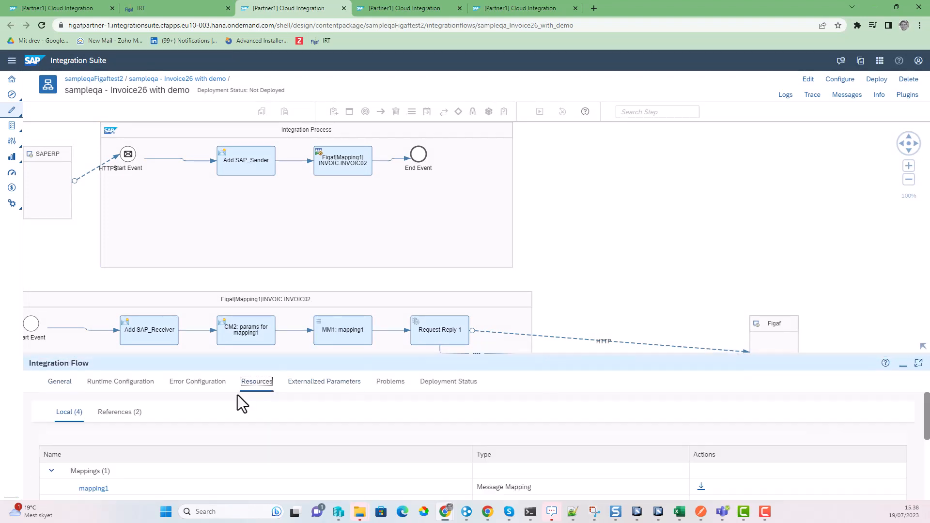
left_click(109, 415)
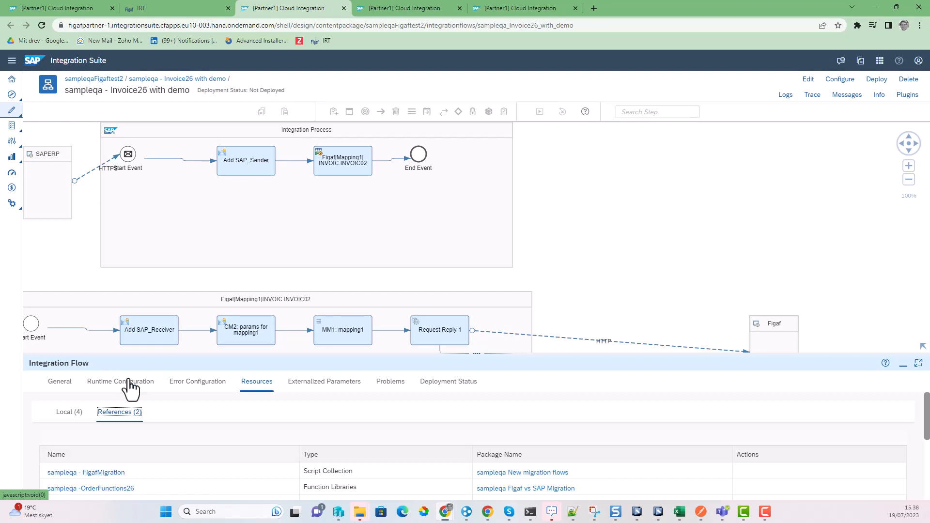
left_click(218, 9)
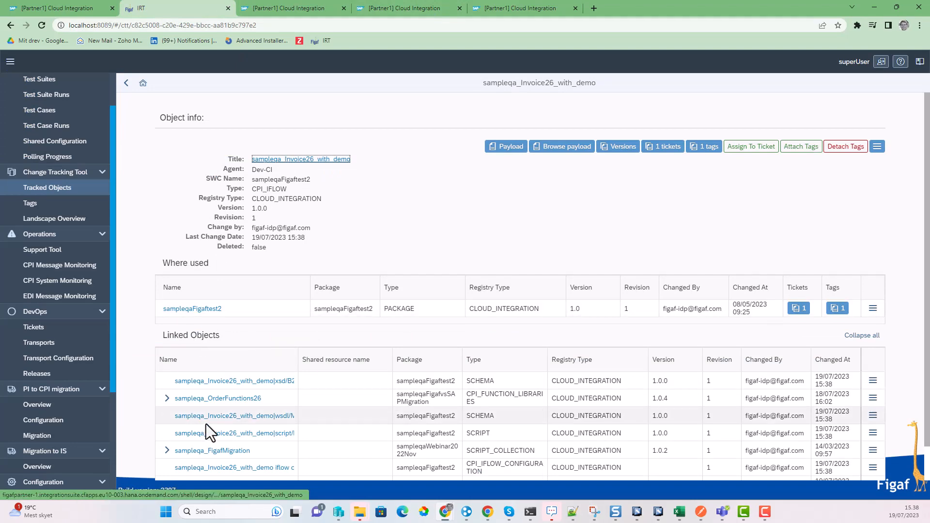
Step: Open the sampleqa_OrderFunctions26 function library from the iFlow's Linked Objects
left_click(217, 398)
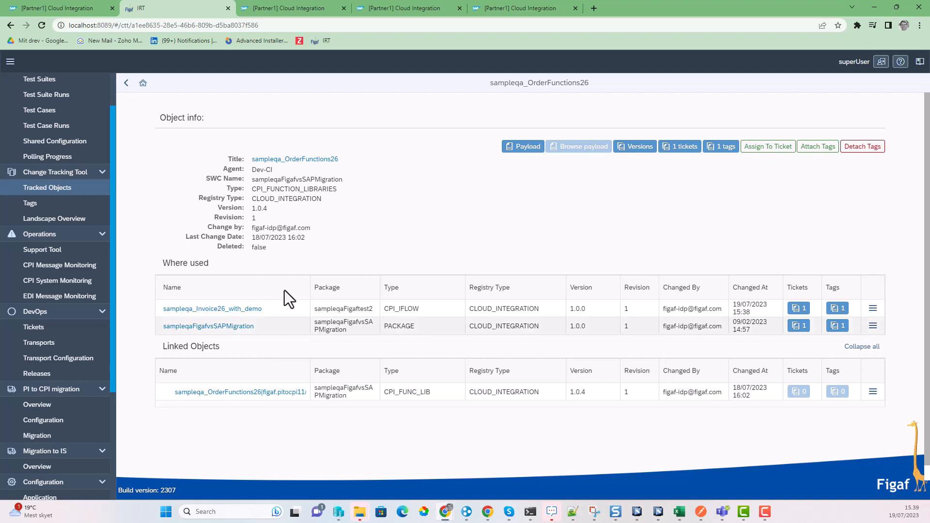
Step: View the OrderFunctions26.java source of the OrderFunctions26 library in Cloud Integration
left_click(53, 8)
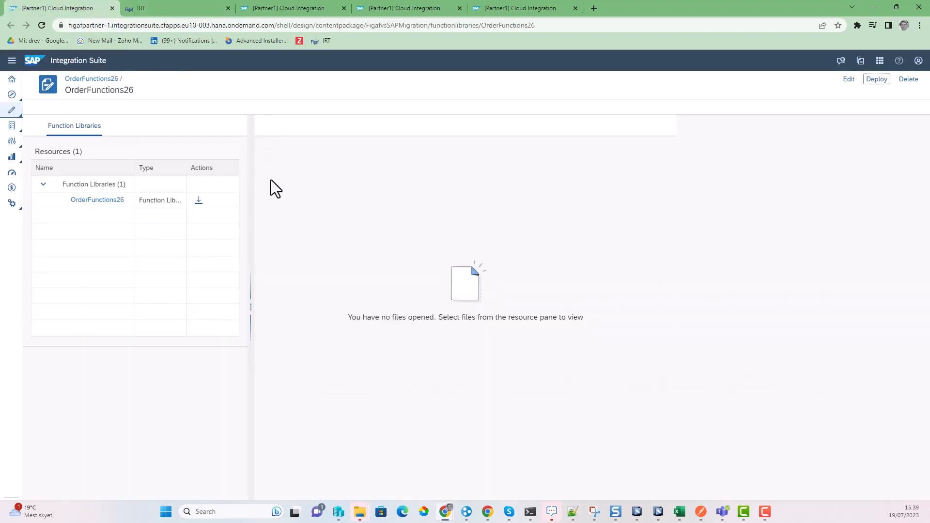
left_click(80, 201)
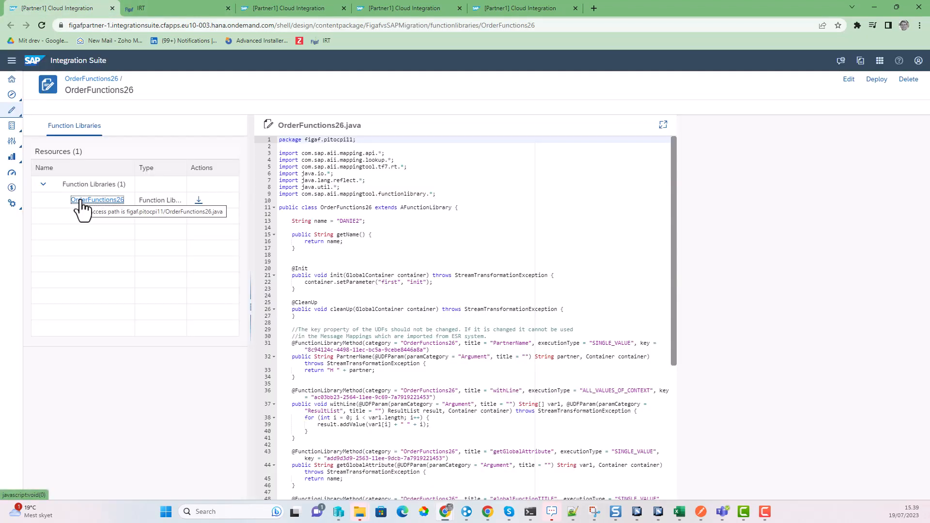